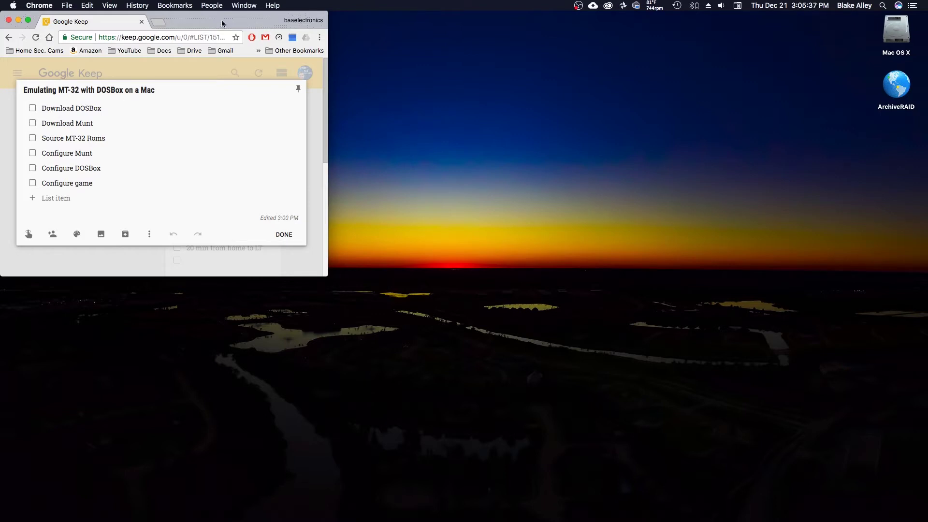
{"action": "key", "text": "super+n"}
{"action": "left_click_drag", "start_coordinate": [222, 24], "coordinate": [557, 3]}
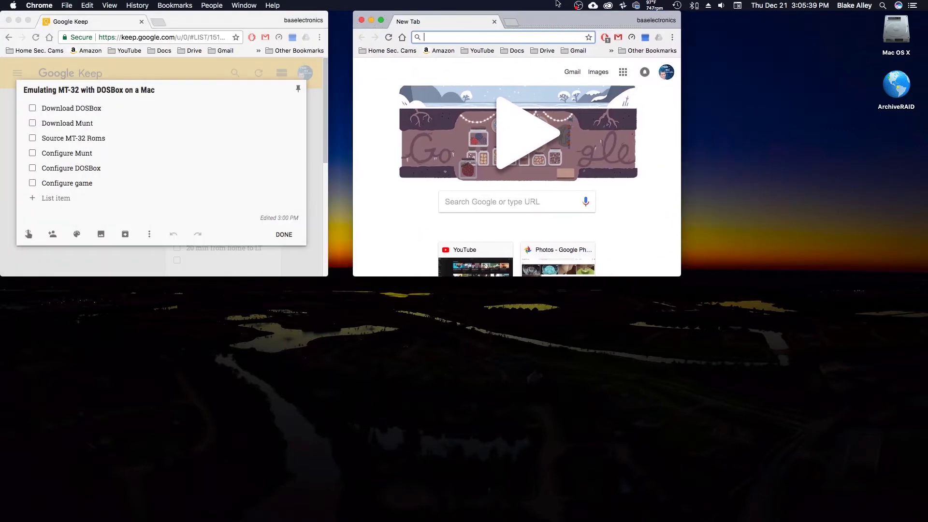
{"action": "type", "text": "dos"}
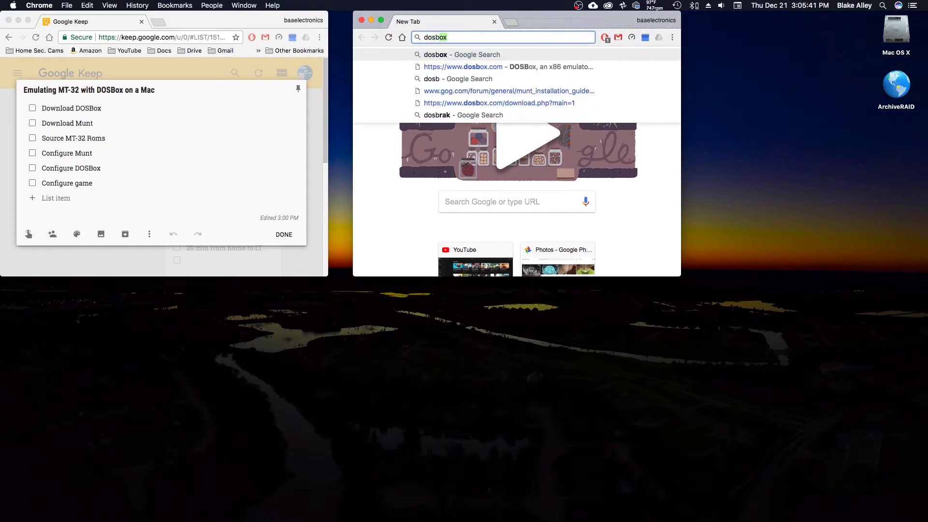
{"action": "key", "text": "Down"}
{"action": "key", "text": "Return"}
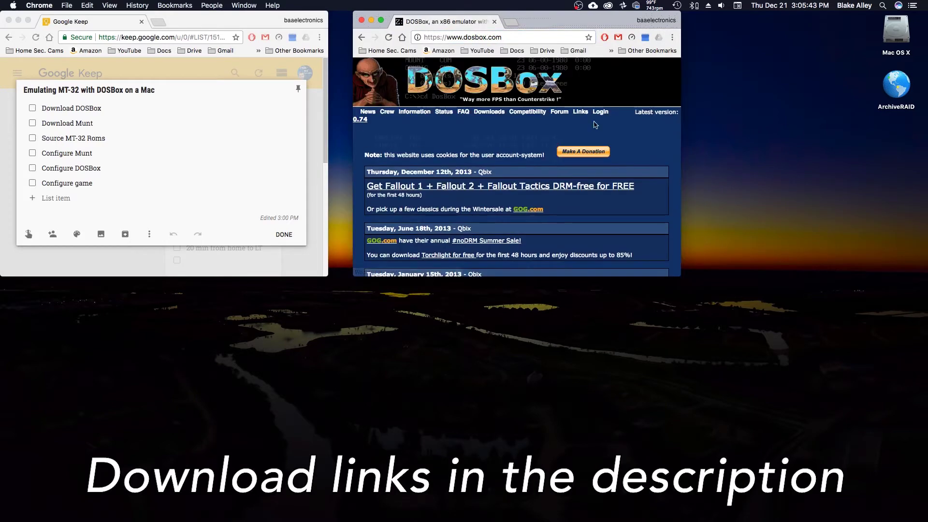
Enlarge the DOSBox browser window to fill the free space beside the checklist and open the site's Downloads page
{"action": "left_click_drag", "start_coordinate": [681, 276], "coordinate": [927, 519]}
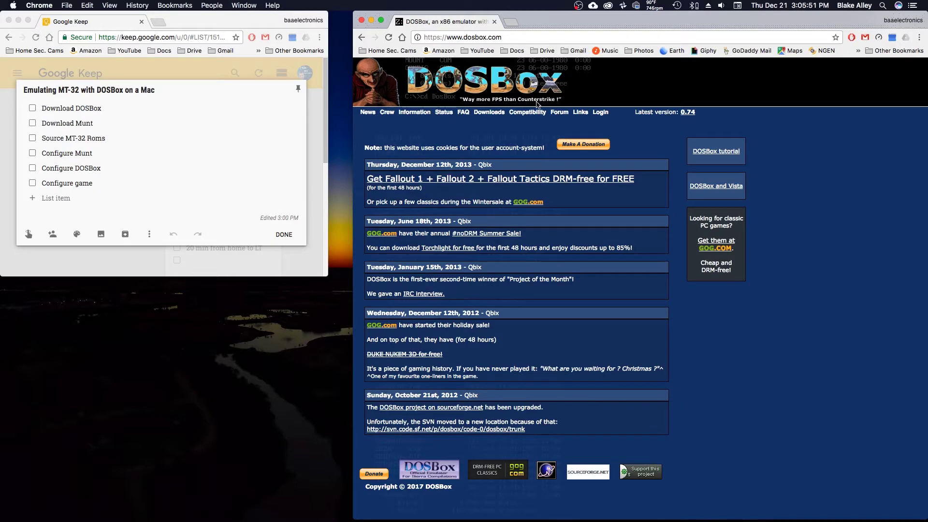
{"action": "left_click", "coordinate": [493, 113]}
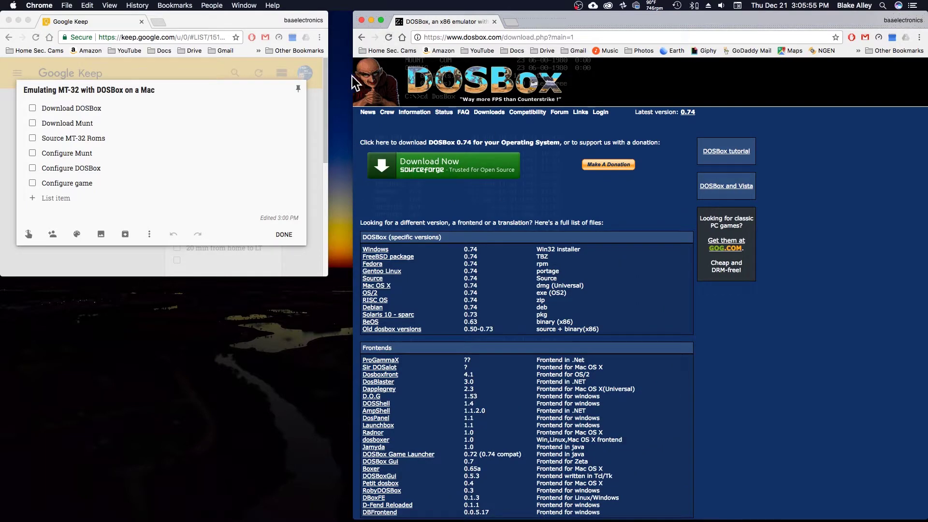
{"action": "left_click_drag", "start_coordinate": [353, 76], "coordinate": [341, 76]}
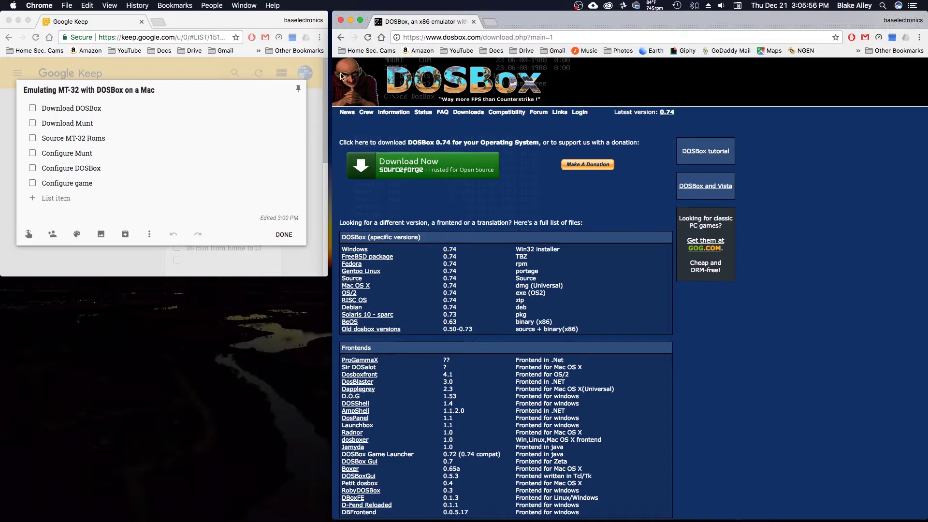
Replace the DOSBox page with a blank tab and mark Download DOSBox as completed in the checklist
{"action": "left_click", "coordinate": [491, 24]}
{"action": "left_click", "coordinate": [33, 113]}
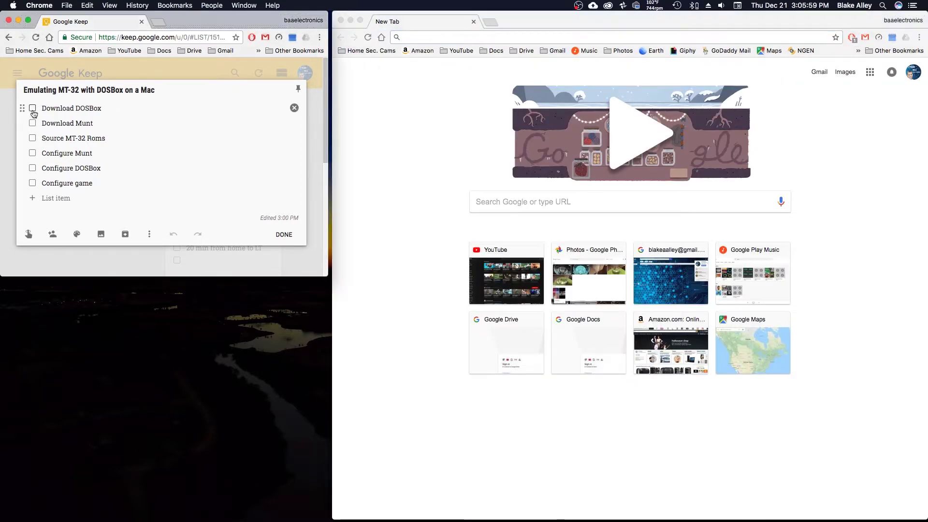
{"action": "left_click", "coordinate": [33, 108]}
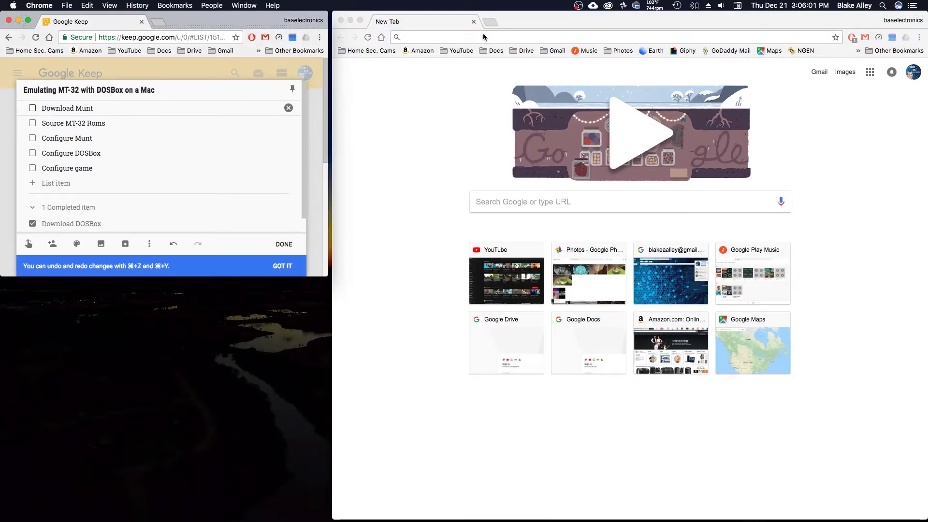
Search the web for "munt mt-32" and open the Munt download page on SourceForge
{"action": "left_click", "coordinate": [518, 21]}
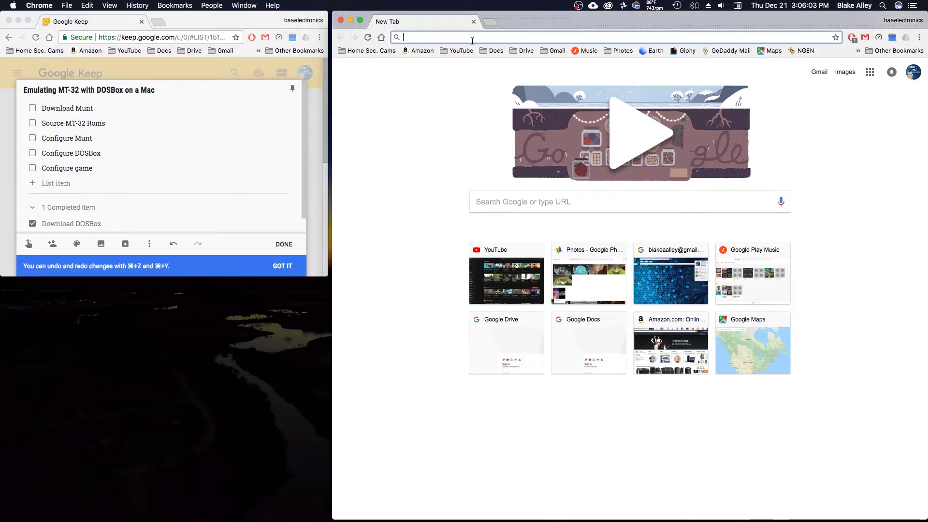
{"action": "type", "text": "munt m"}
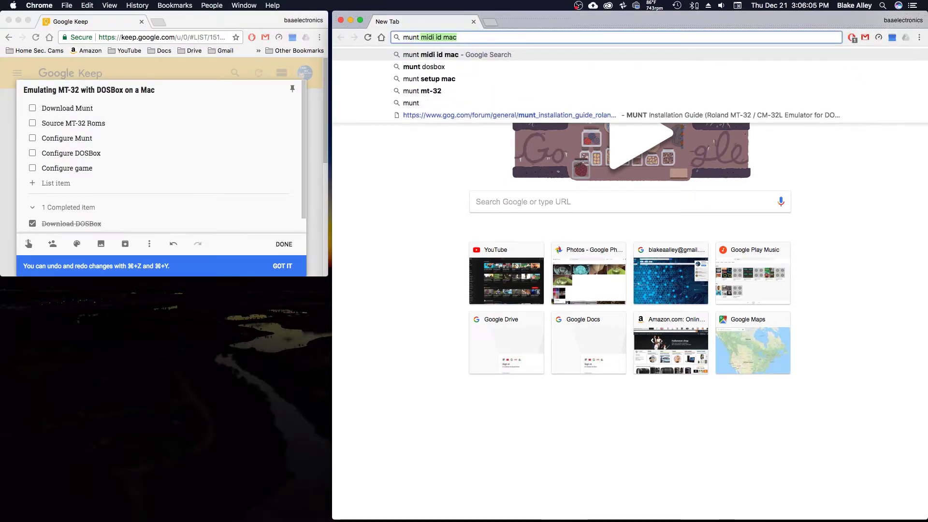
{"action": "type", "text": "t-32"}
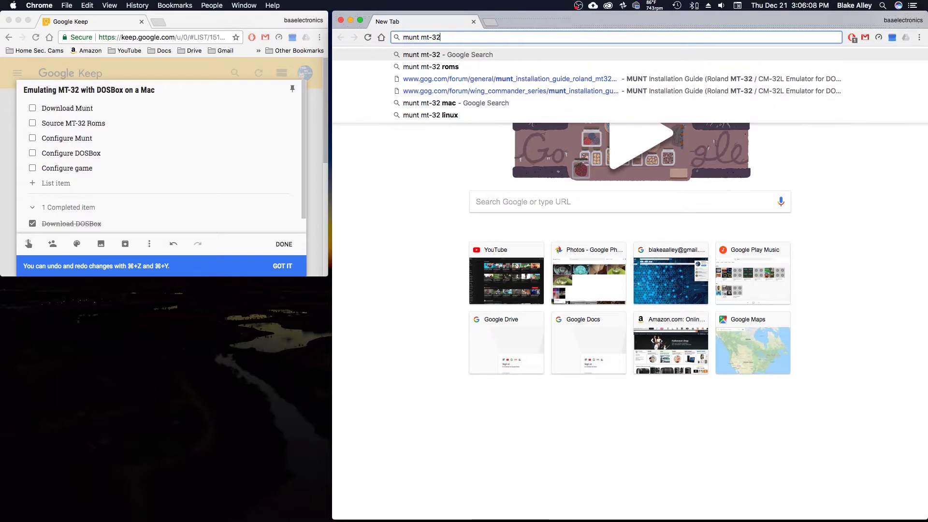
{"action": "key", "text": "Return"}
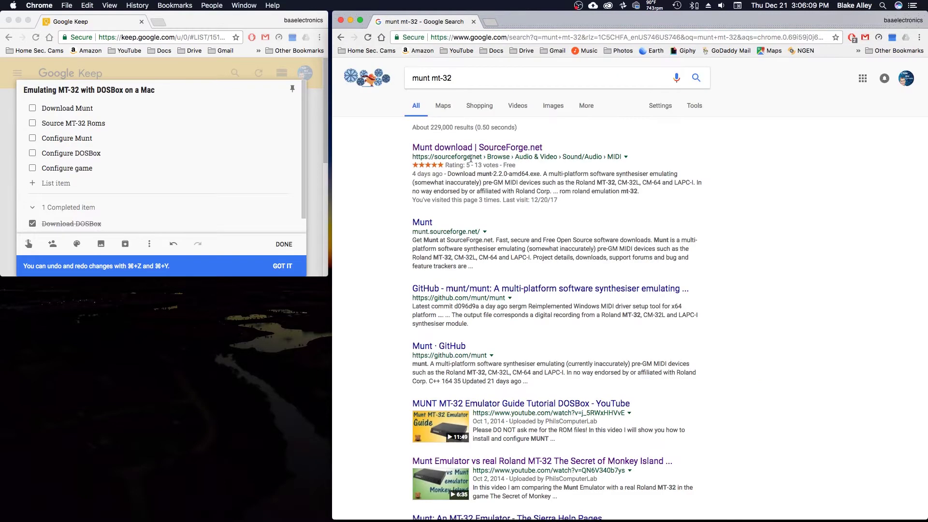
{"action": "left_click", "coordinate": [473, 149]}
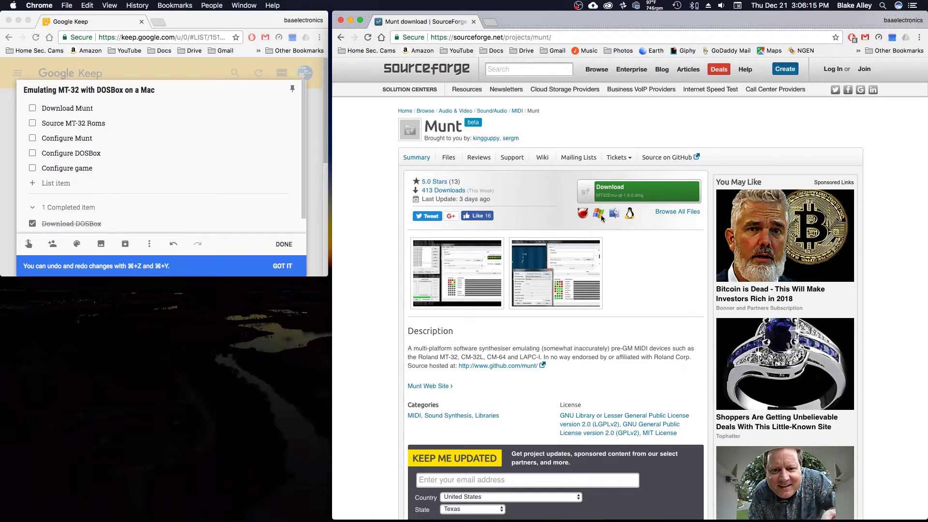
Mark Download Munt as completed in the checklist and close the browser window showing the SourceForge page
{"action": "left_click", "coordinate": [32, 108]}
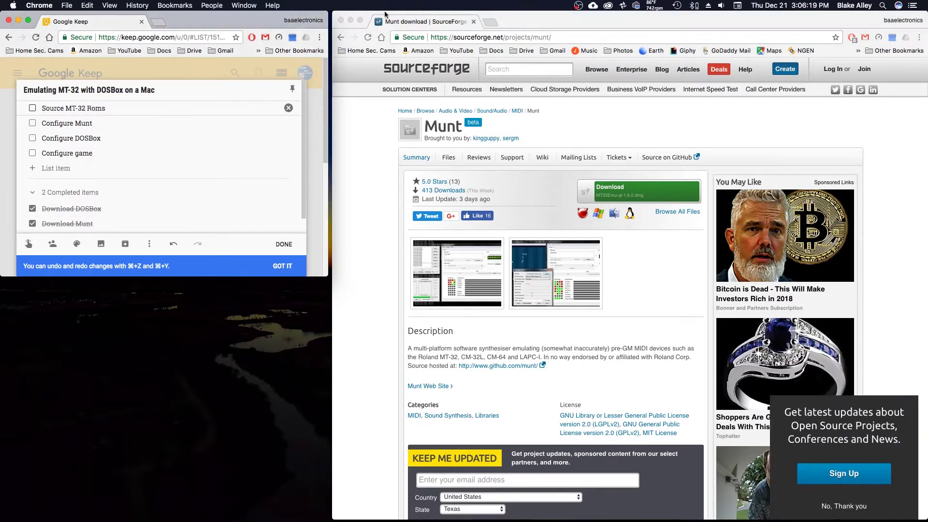
{"action": "left_click", "coordinate": [534, 21]}
{"action": "left_click", "coordinate": [341, 20]}
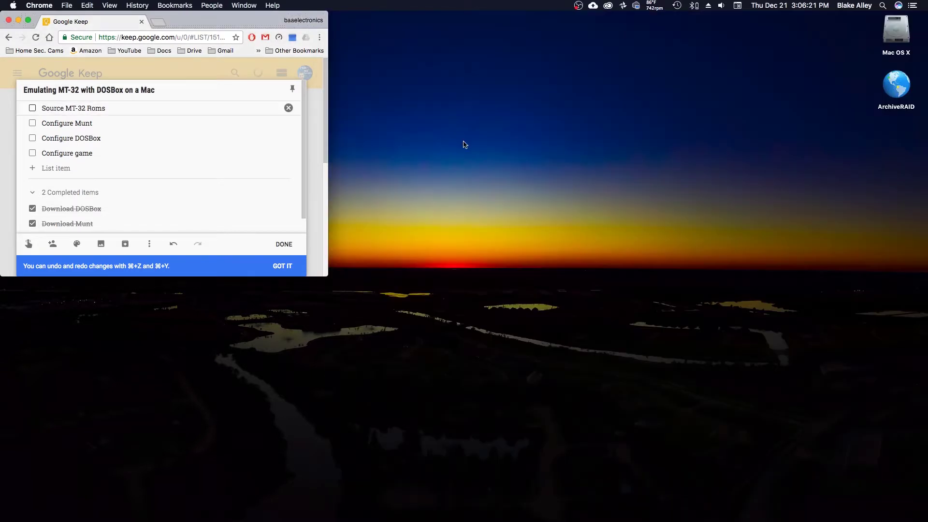
Switch to Finder, move its window clear of the checklist, and open the Roland ROMs folder inside Drive Docs
{"action": "left_click", "coordinate": [208, 15]}
{"action": "left_click", "coordinate": [29, 498]}
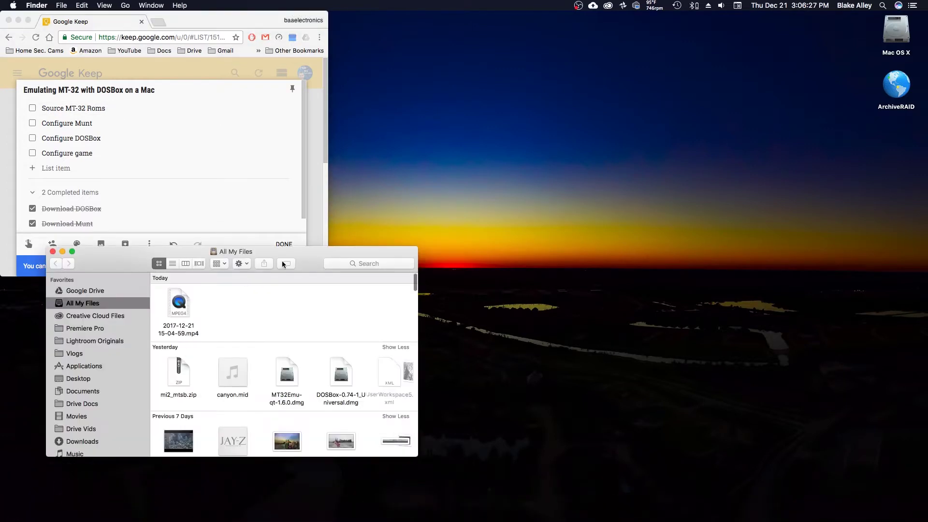
{"action": "left_click_drag", "start_coordinate": [319, 258], "coordinate": [652, 155]}
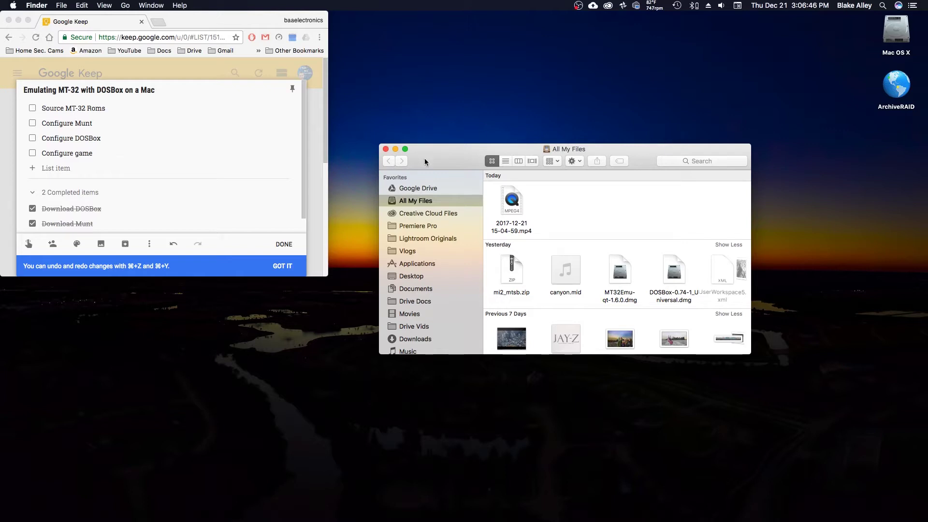
{"action": "scroll", "coordinate": [445, 226], "scroll_direction": "down", "scroll_amount": 5}
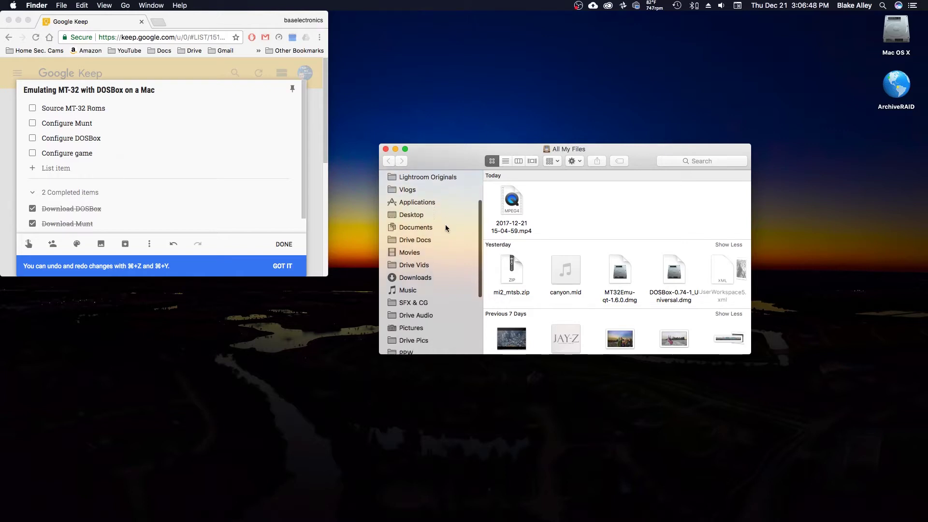
{"action": "scroll", "coordinate": [445, 225], "scroll_direction": "down", "scroll_amount": 5}
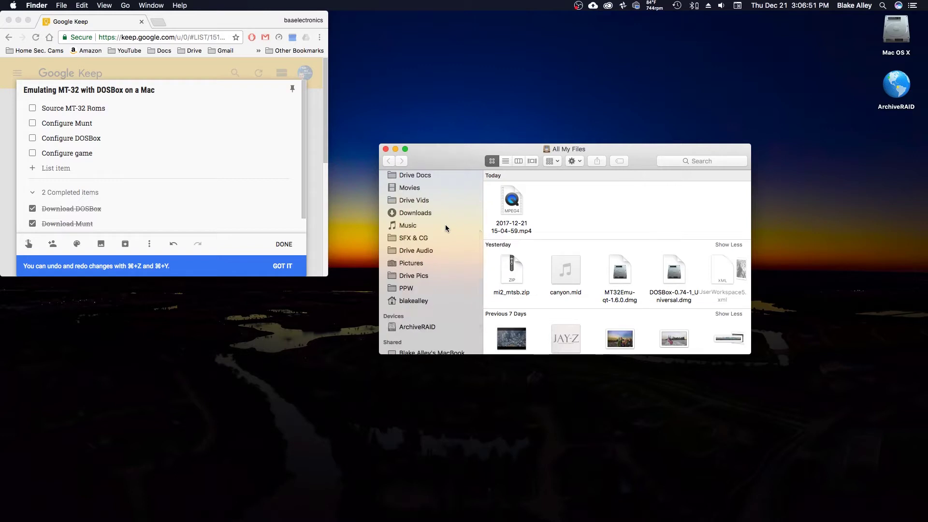
{"action": "scroll", "coordinate": [445, 227], "scroll_direction": "up", "scroll_amount": 2}
{"action": "left_click", "coordinate": [420, 203]}
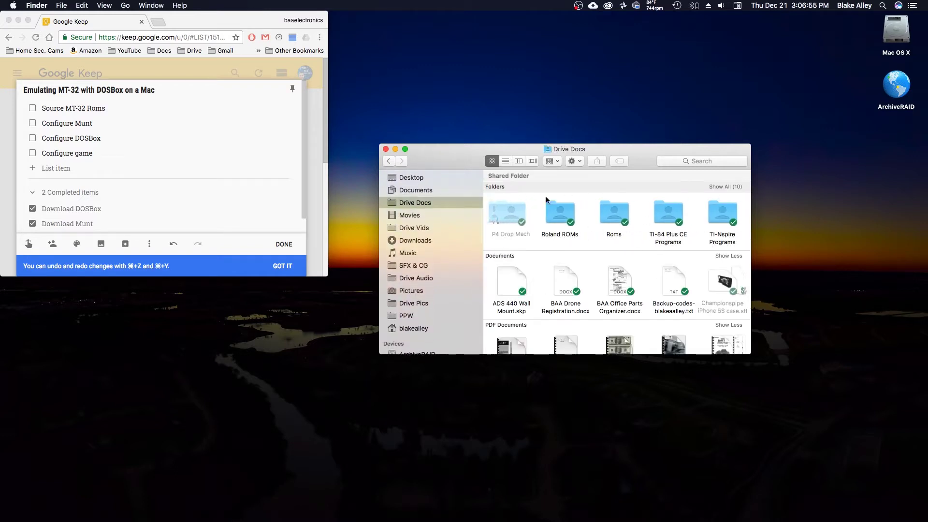
{"action": "double_click", "coordinate": [562, 218]}
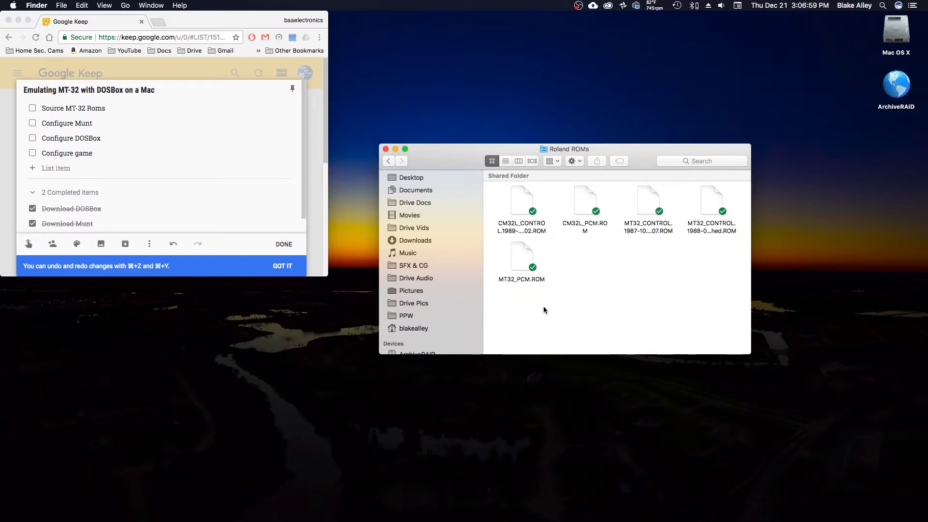
Examine the CM32L and MT32 ROM files and view the Roland ROMs folder's info, including its location
{"action": "left_click", "coordinate": [512, 214]}
{"action": "left_click", "coordinate": [584, 202]}
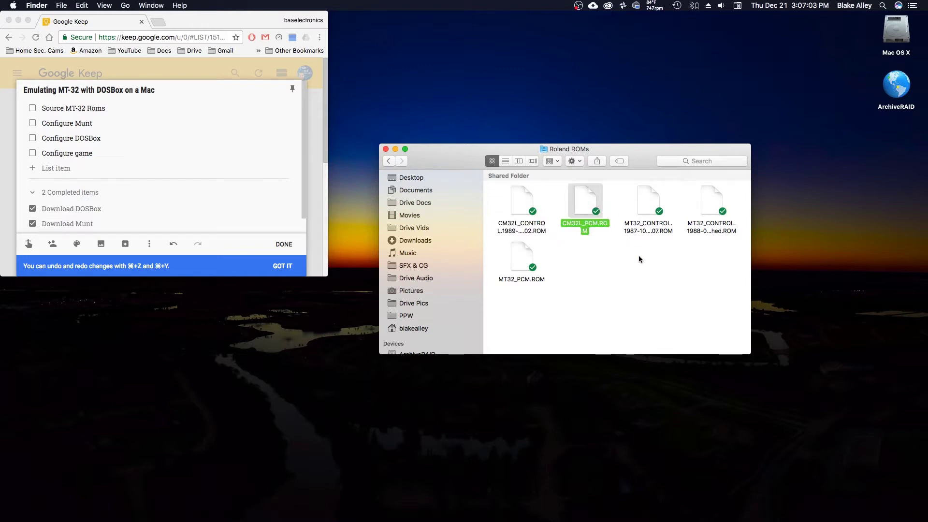
{"action": "left_click_drag", "start_coordinate": [639, 259], "coordinate": [727, 213]}
{"action": "left_click", "coordinate": [522, 254], "text": "super"}
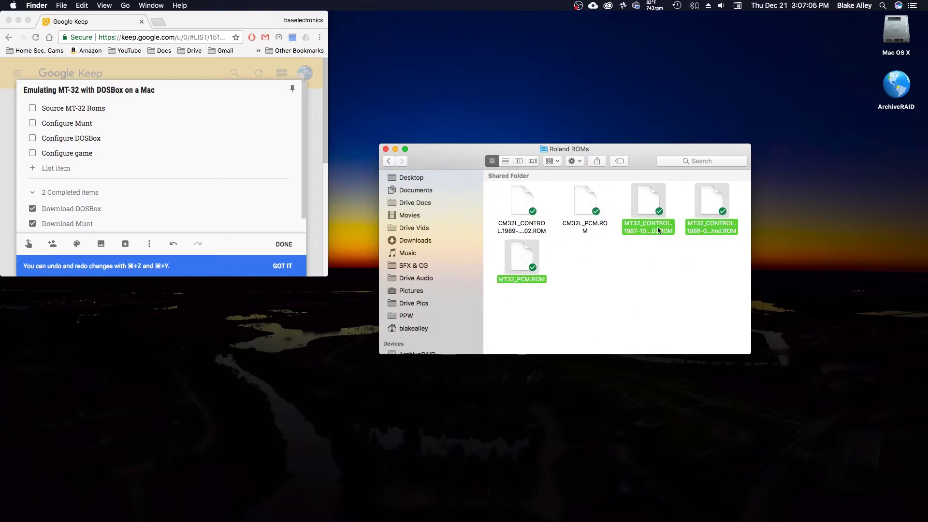
{"action": "left_click", "coordinate": [552, 294]}
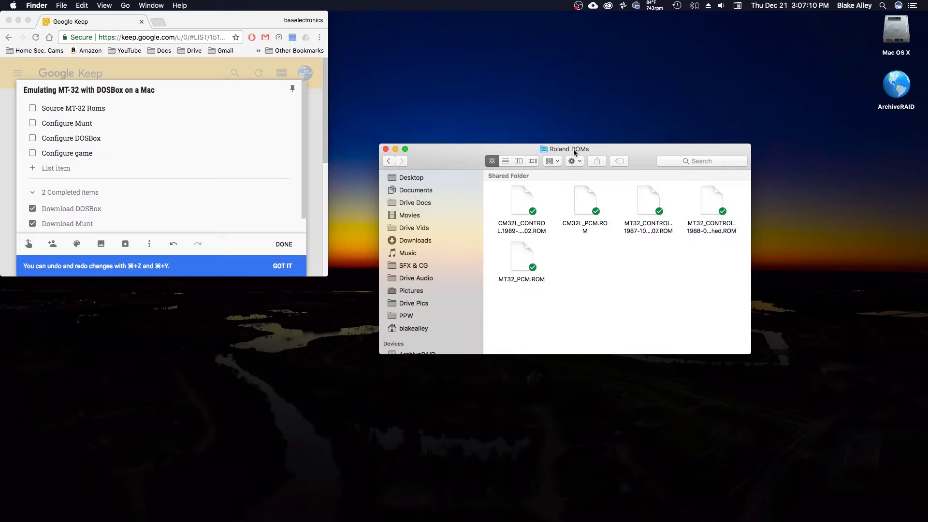
{"action": "key", "text": "super+i"}
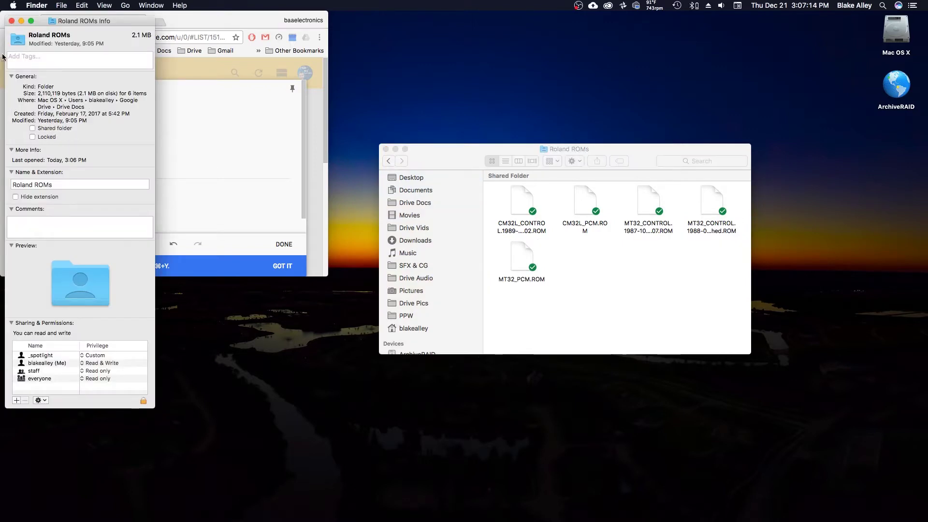
{"action": "left_click", "coordinate": [11, 21]}
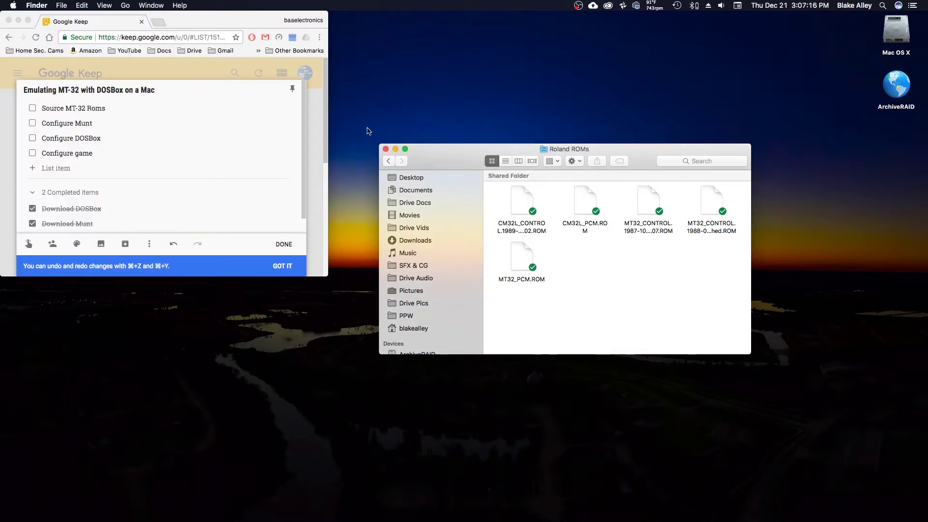
Close the Roland ROMs folder window and mark Source MT-32 Roms as completed in the checklist
{"action": "left_click", "coordinate": [385, 149]}
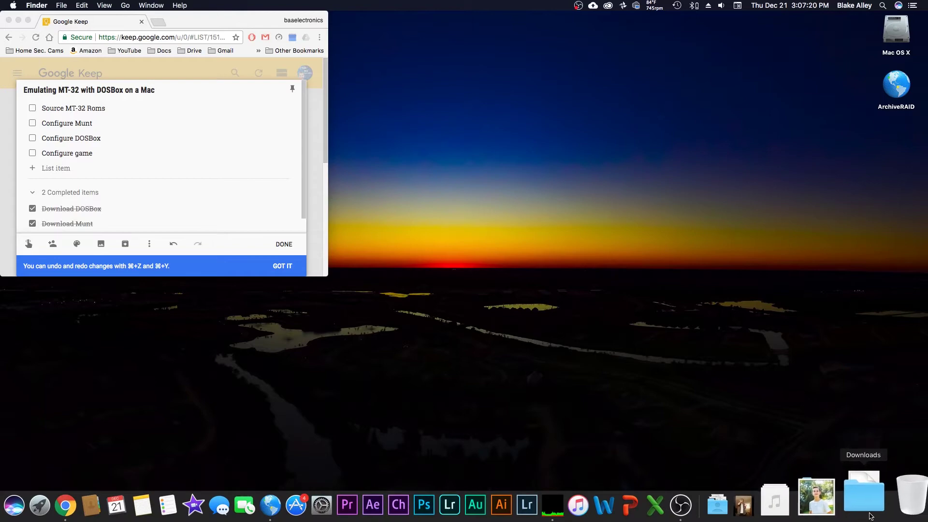
{"action": "left_click", "coordinate": [33, 108]}
{"action": "left_click", "coordinate": [32, 108]}
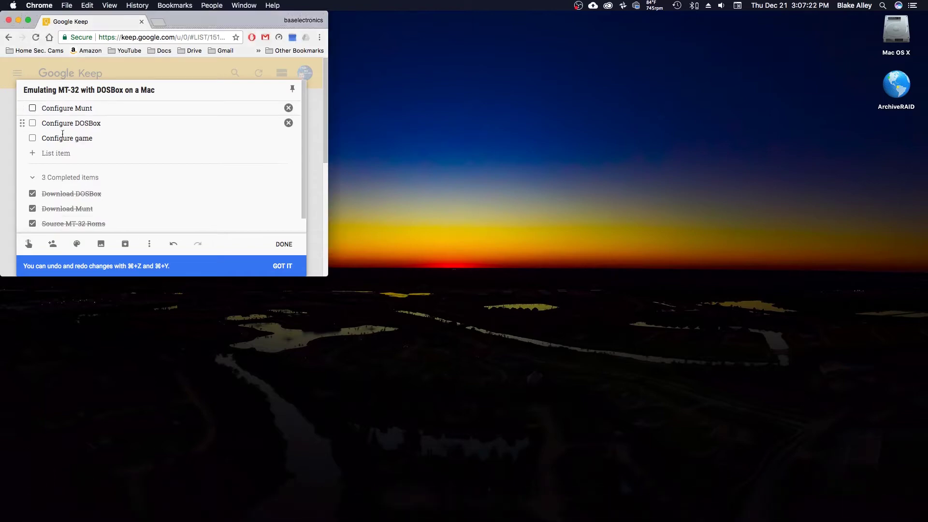
Launch the MT32Emu application from Launchpad
{"action": "left_click", "coordinate": [105, 437]}
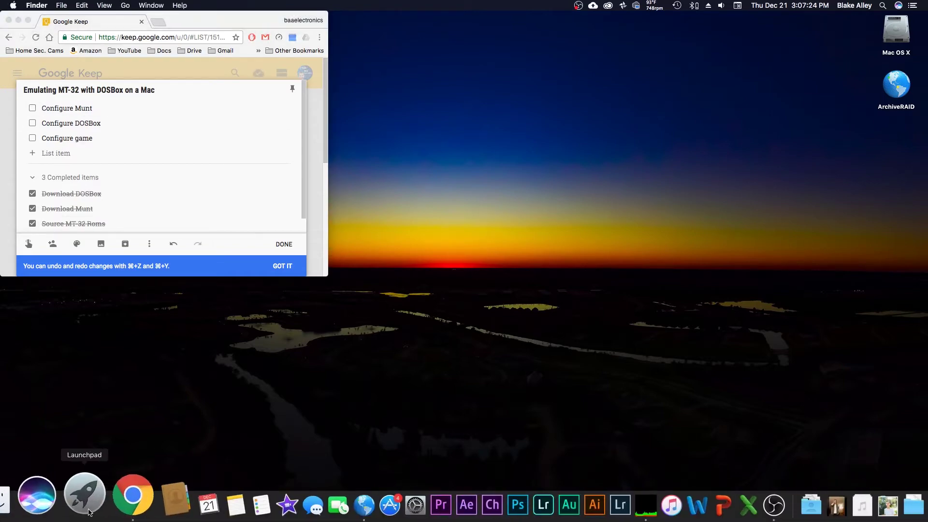
{"action": "left_click", "coordinate": [89, 512]}
{"action": "scroll", "coordinate": [520, 332], "scroll_direction": "right", "scroll_amount": 5}
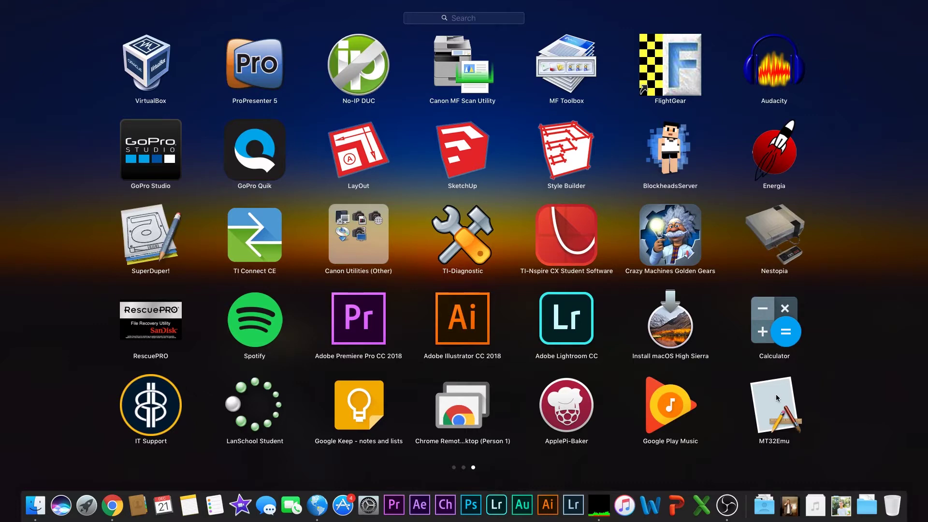
{"action": "left_click", "coordinate": [776, 398]}
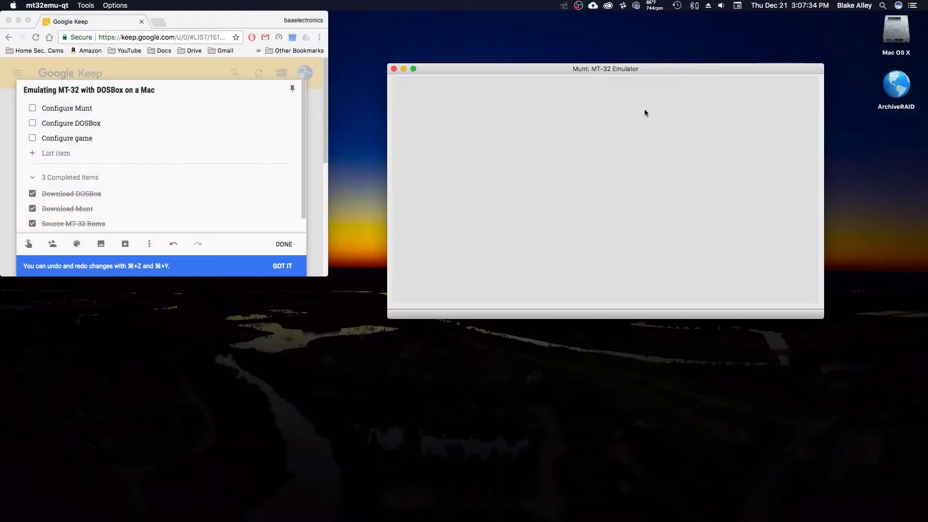
{"action": "left_click", "coordinate": [115, 5]}
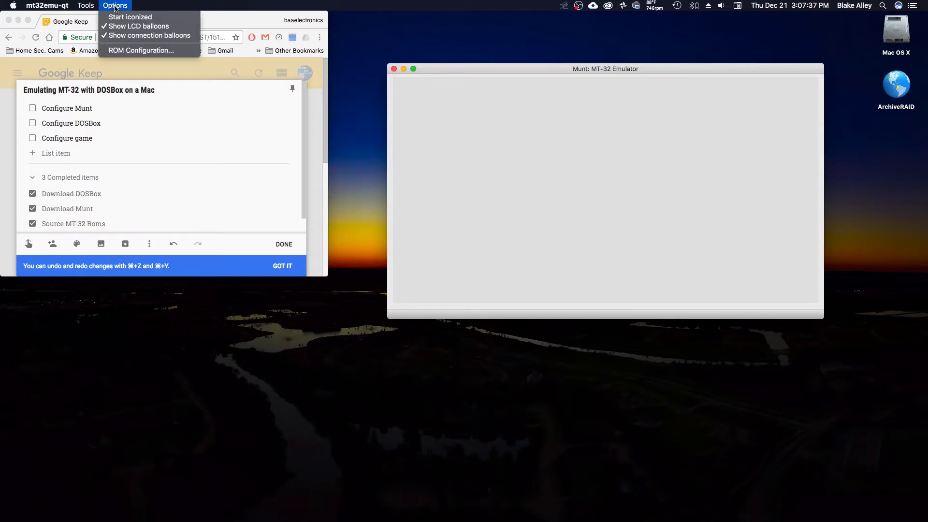
{"action": "left_click", "coordinate": [121, 57]}
{"action": "left_click", "coordinate": [672, 117]}
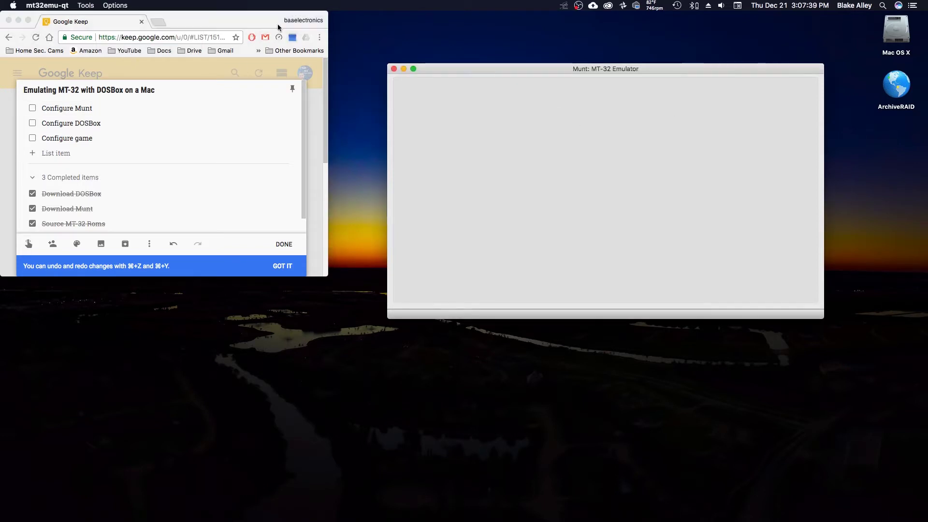
Open Munt's ROM configuration and choose the Roland ROMs folder inside Drive Docs as the ROM directory
{"action": "left_click", "coordinate": [123, 5]}
{"action": "left_click", "coordinate": [143, 50]}
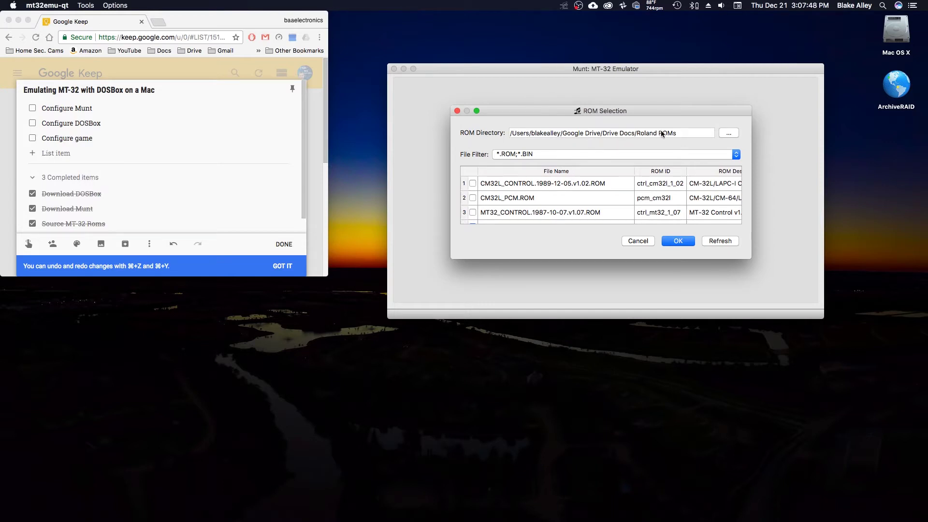
{"action": "left_click", "coordinate": [729, 133]}
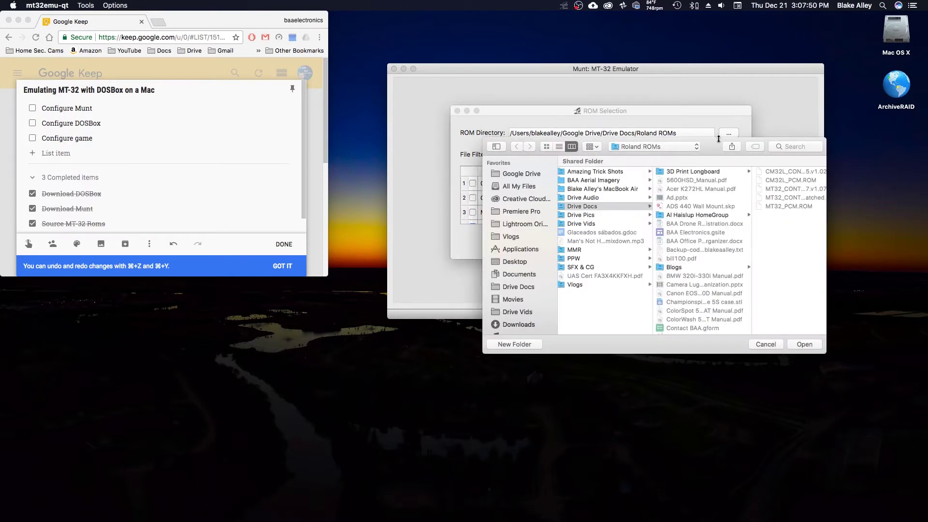
{"action": "left_click", "coordinate": [791, 343]}
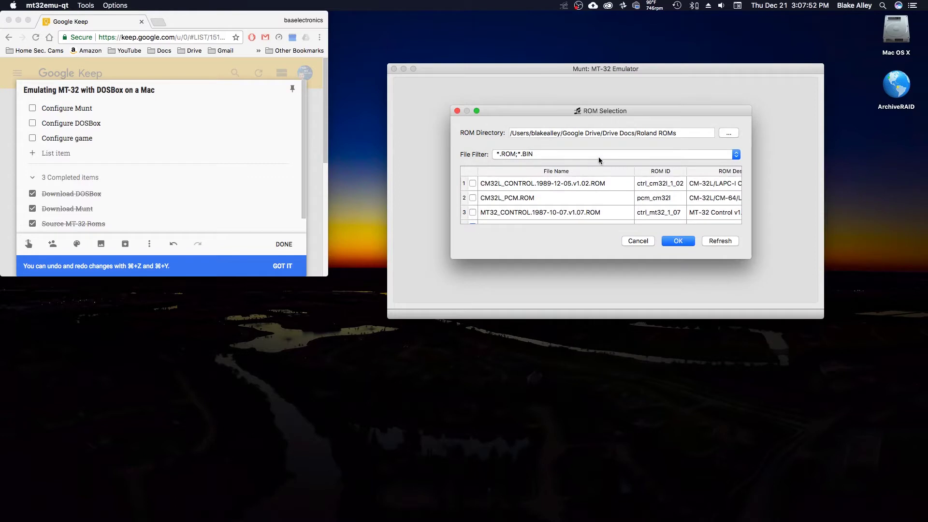
Review the listed ROM files and their descriptions, and accept the selection of the patched MT32_CONTROL.1988-09-30 ROM and MT32_PCM.ROM
{"action": "scroll", "coordinate": [522, 194], "scroll_direction": "down", "scroll_amount": 2}
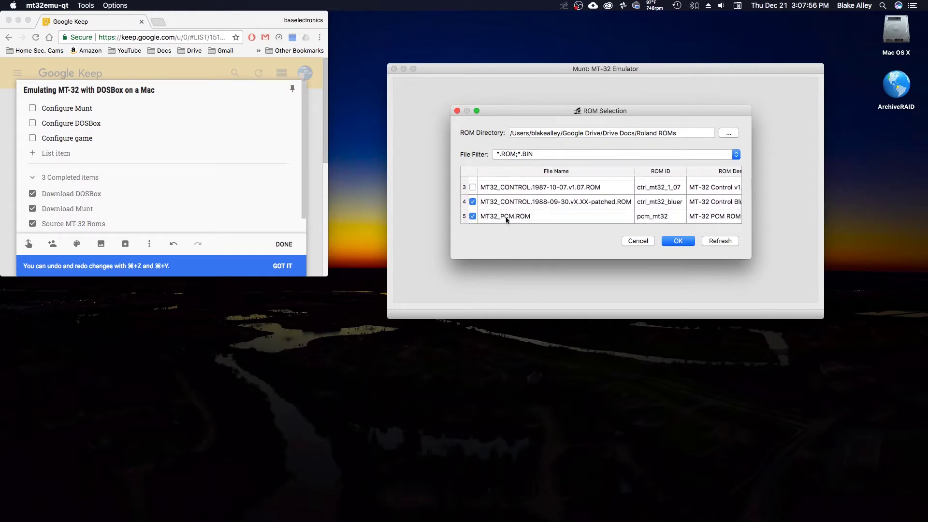
{"action": "scroll", "coordinate": [512, 217], "scroll_direction": "up", "scroll_amount": 1}
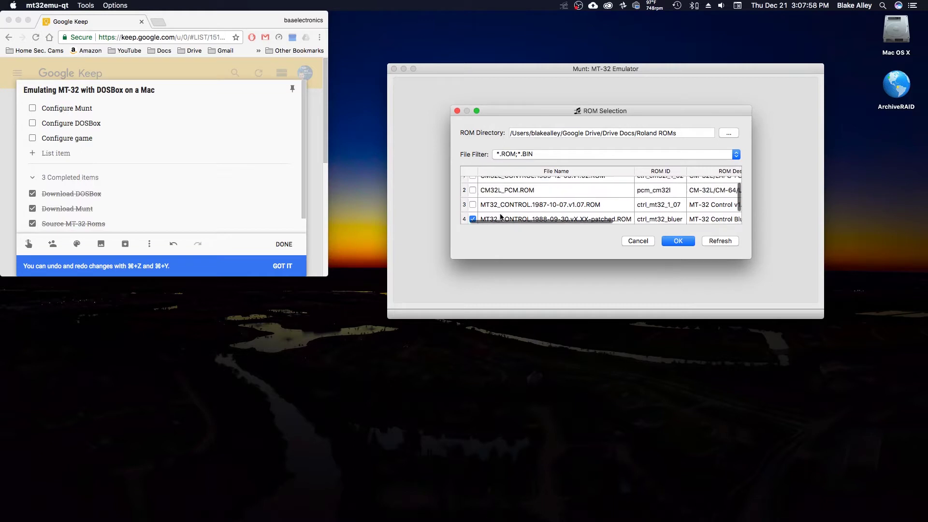
{"action": "scroll", "coordinate": [502, 216], "scroll_direction": "down", "scroll_amount": 1}
{"action": "scroll", "coordinate": [499, 216], "scroll_direction": "right", "scroll_amount": 2}
{"action": "scroll", "coordinate": [499, 216], "scroll_direction": "right", "scroll_amount": 3}
{"action": "scroll", "coordinate": [498, 213], "scroll_direction": "left", "scroll_amount": 1}
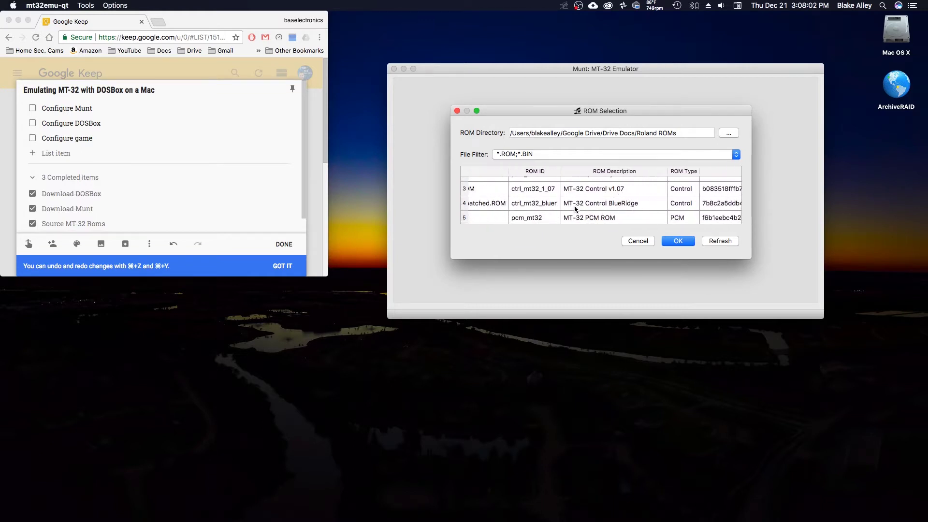
{"action": "scroll", "coordinate": [574, 205], "scroll_direction": "left", "scroll_amount": 4}
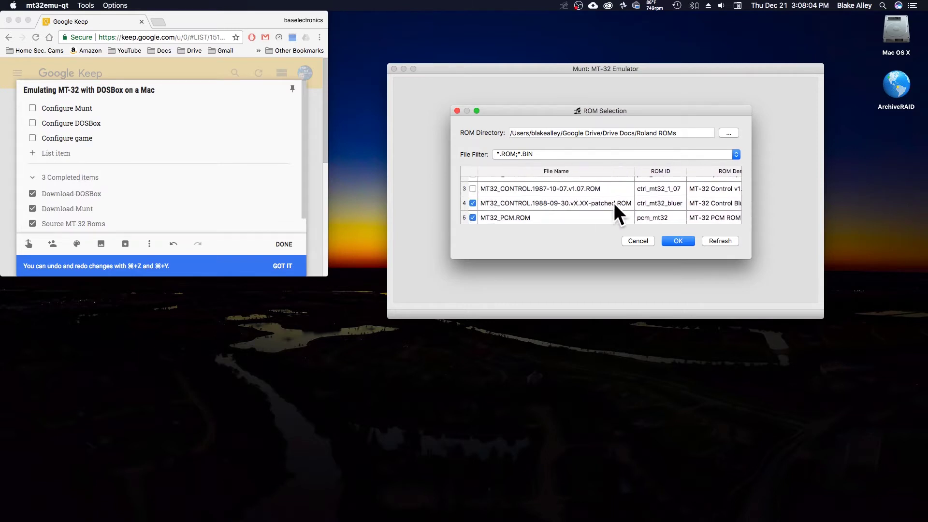
{"action": "left_click", "coordinate": [669, 241]}
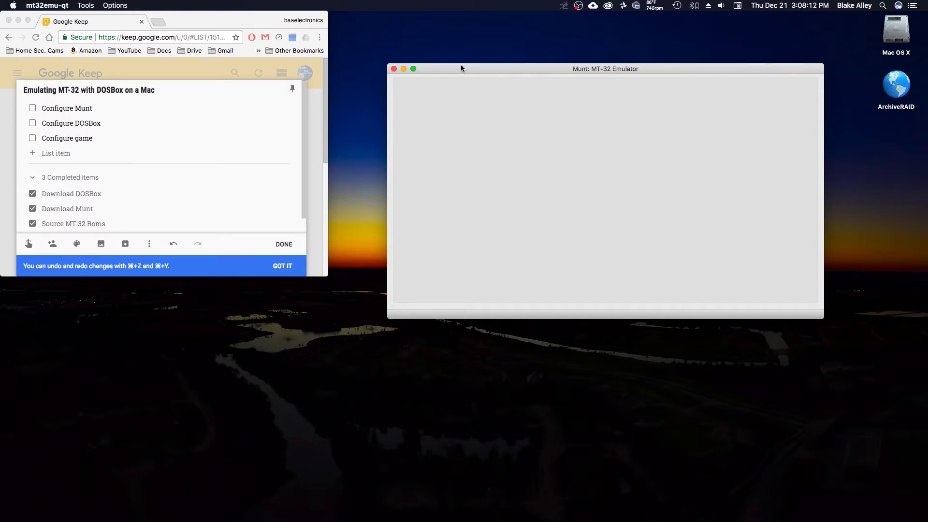
Create a MIDI input port named Mt32EmuPort1 in Munt, and mark Configure Munt as completed in the checklist
{"action": "left_click", "coordinate": [108, 8]}
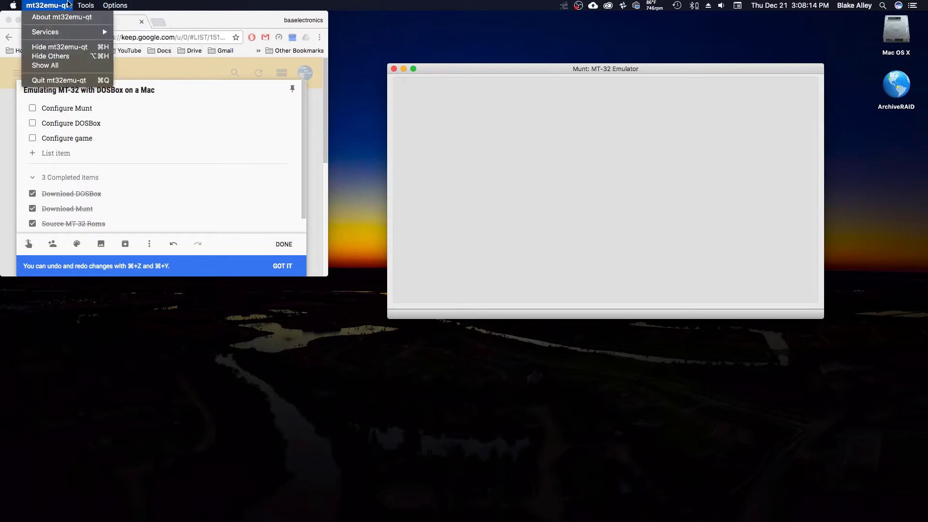
{"action": "left_click", "coordinate": [84, 18]}
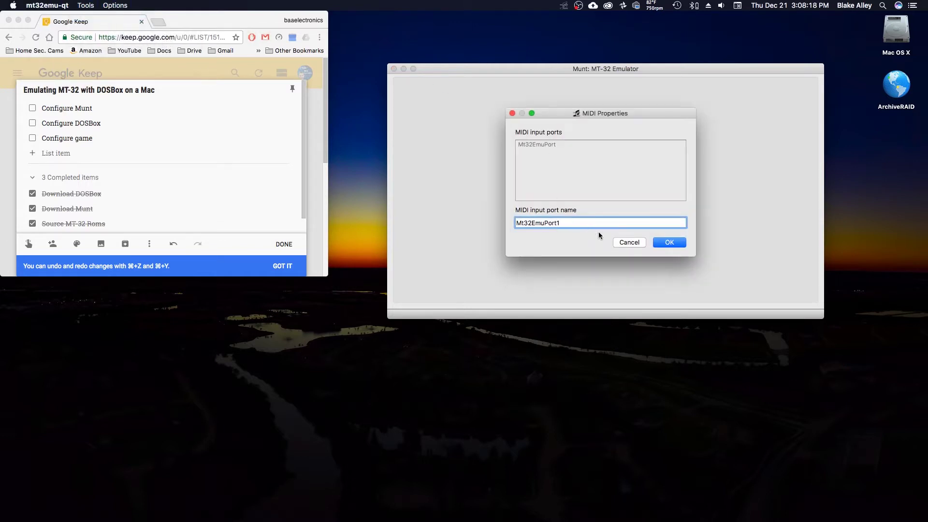
{"action": "left_click", "coordinate": [669, 242]}
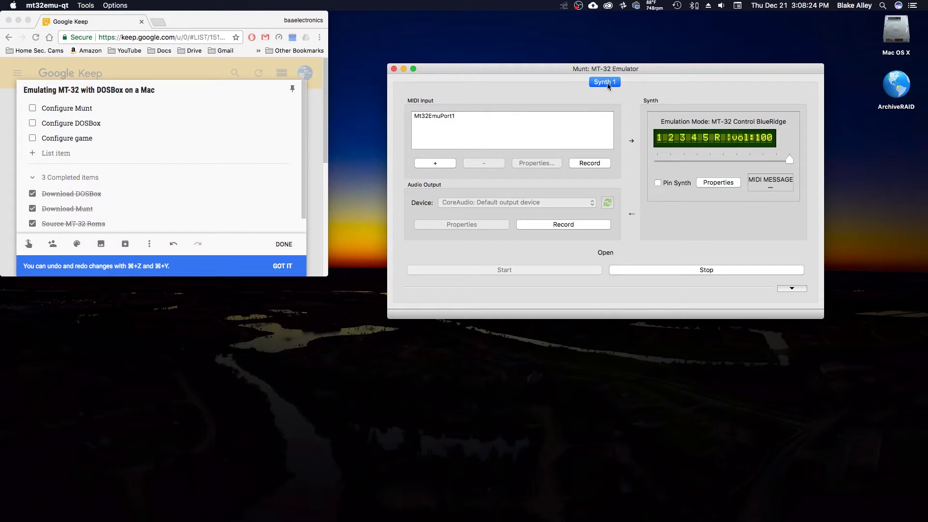
{"action": "left_click", "coordinate": [220, 16]}
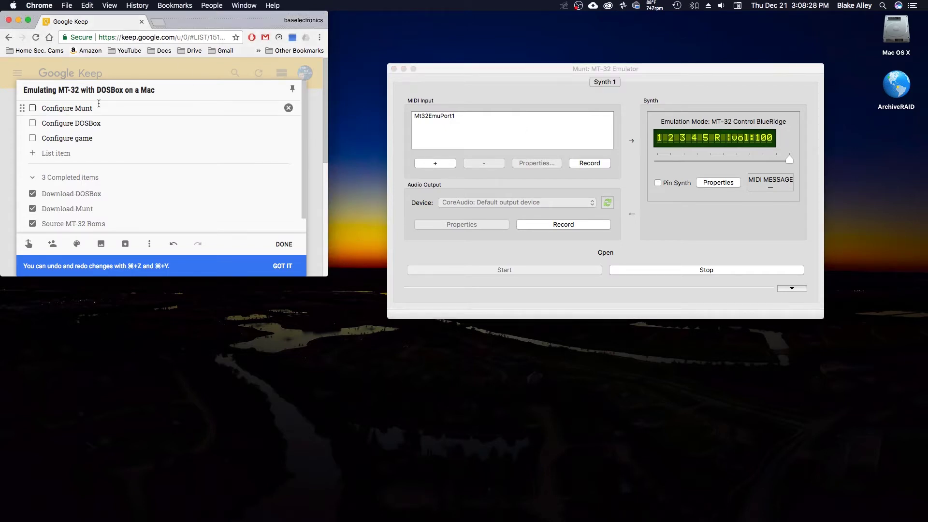
{"action": "left_click", "coordinate": [33, 109]}
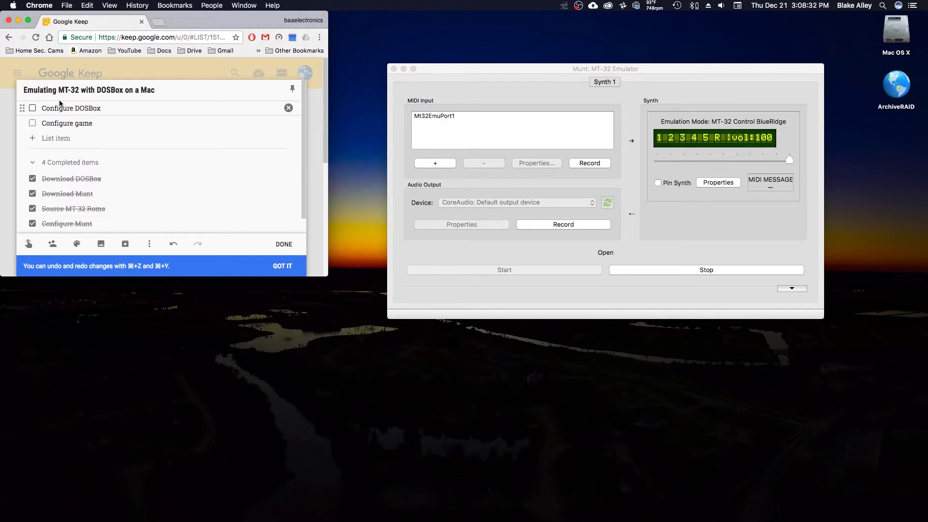
Switch to Finder, move its window below the checklist, and search This Mac for DOSBox
{"action": "left_click", "coordinate": [29, 514]}
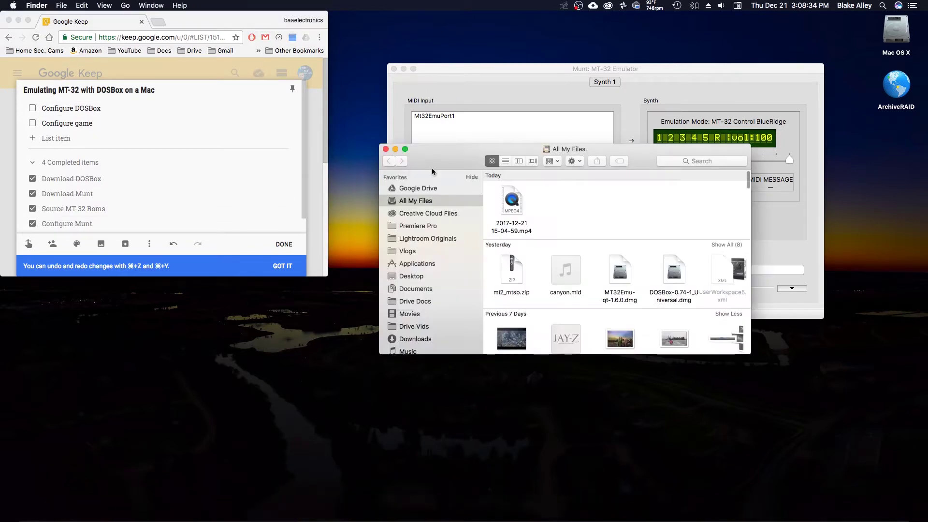
{"action": "left_click_drag", "start_coordinate": [429, 147], "coordinate": [166, 295]}
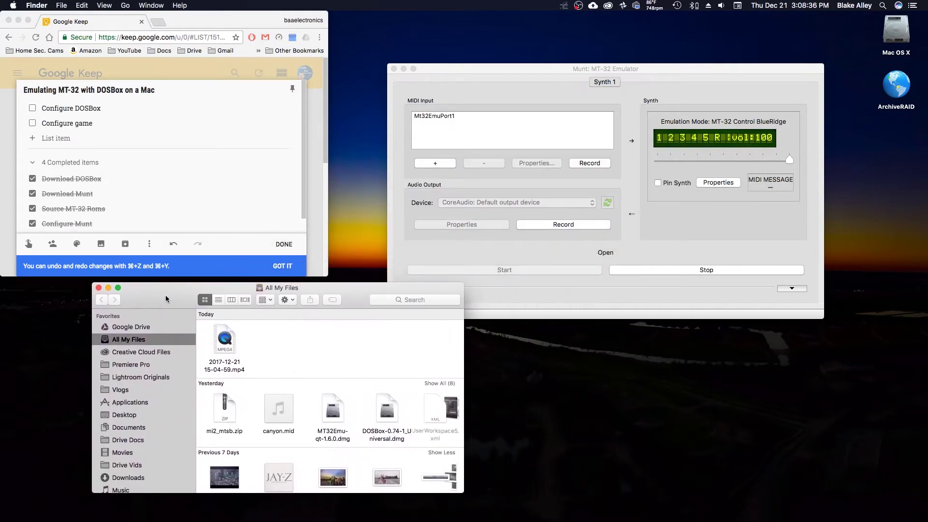
{"action": "left_click", "coordinate": [428, 299]}
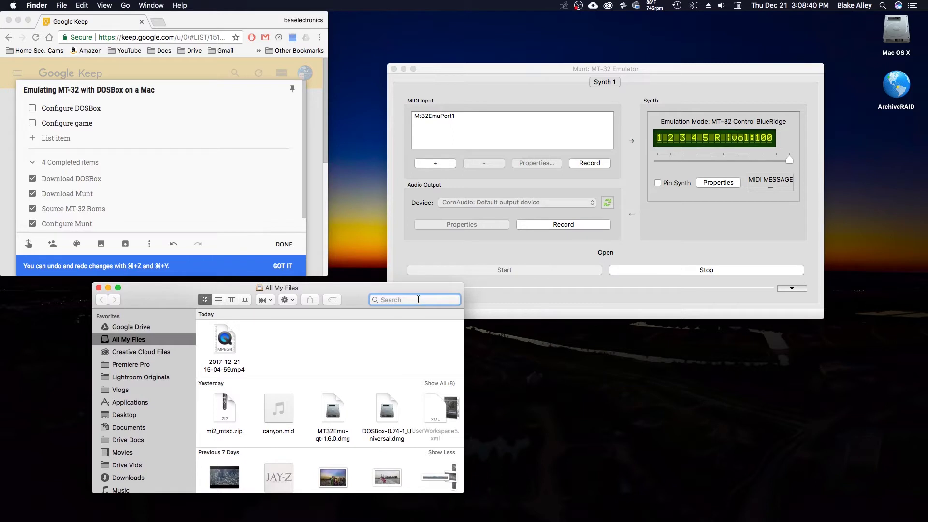
{"action": "type", "text": "DOSBox"}
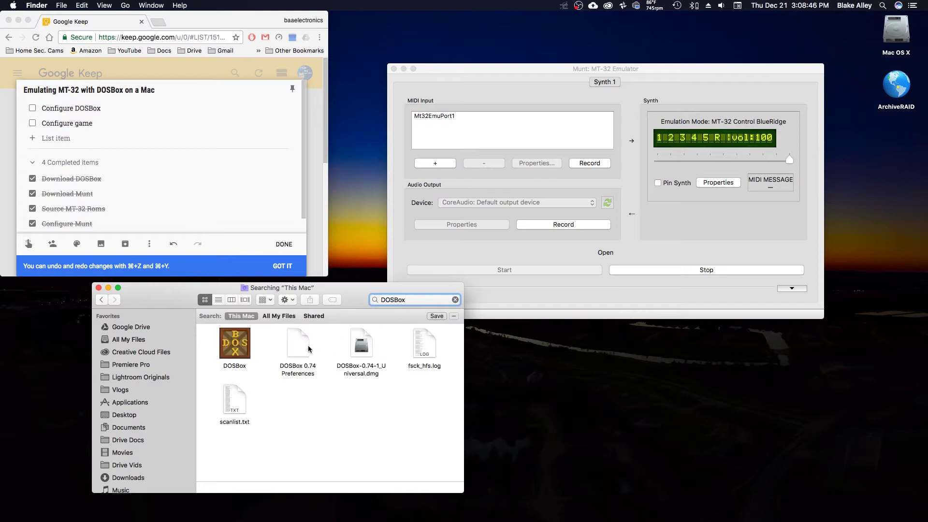
Check where the DOSBox application and the DOSBox 0.74 Preferences file are stored, and open the preferences file in TextEdit
{"action": "left_click", "coordinate": [245, 352]}
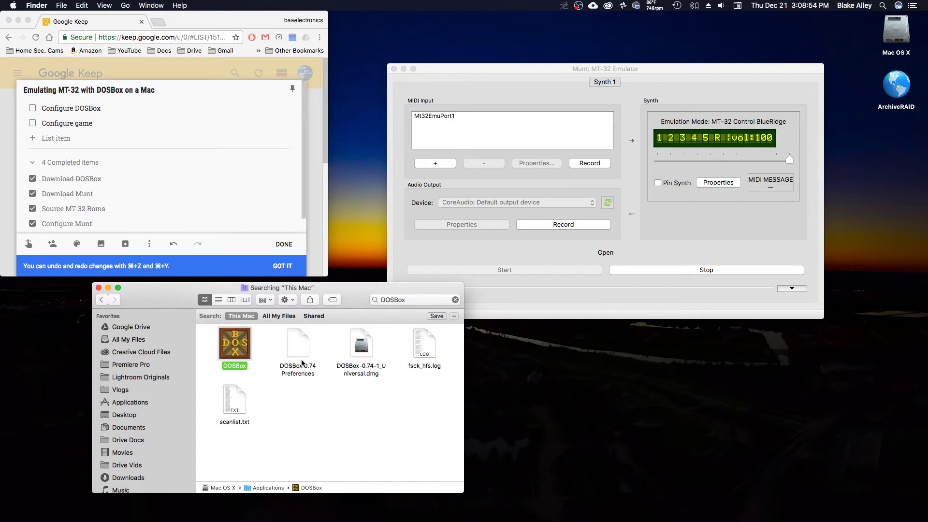
{"action": "left_click", "coordinate": [300, 343]}
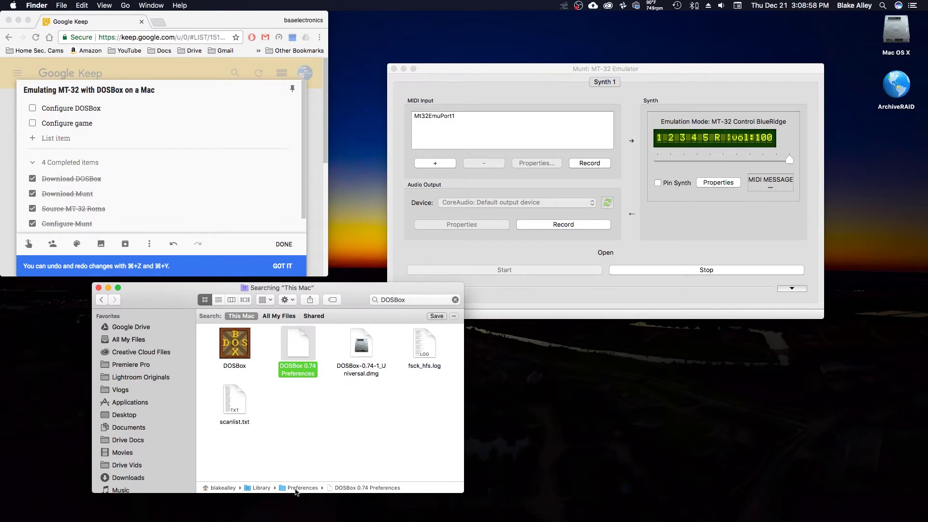
{"action": "double_click", "coordinate": [305, 340]}
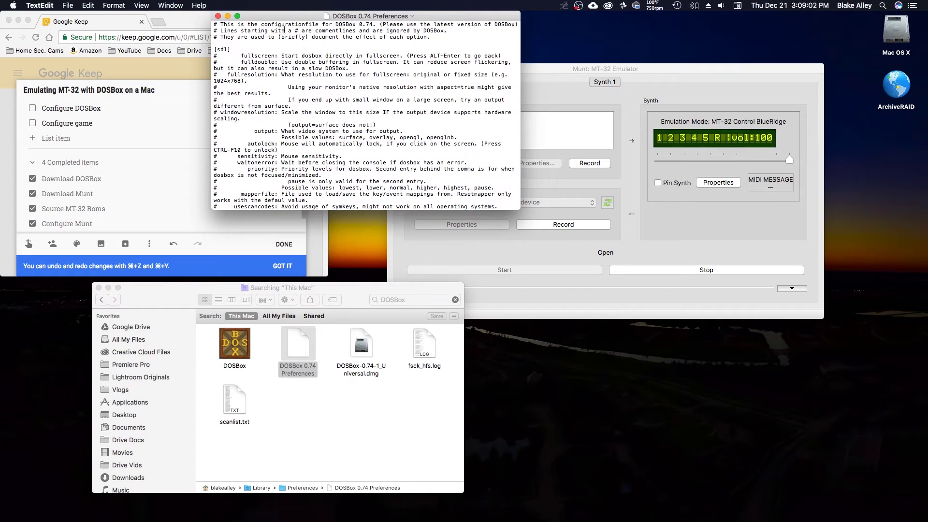
{"action": "left_click", "coordinate": [41, 5]}
{"action": "left_click", "coordinate": [41, 5]}
{"action": "left_click", "coordinate": [83, 4]}
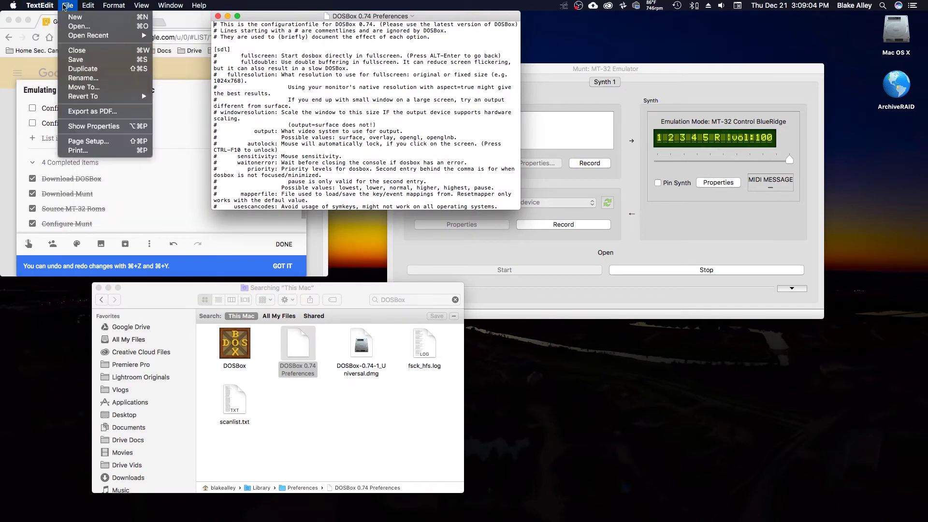
{"action": "left_click", "coordinate": [68, 4]}
{"action": "right_click", "coordinate": [294, 343]}
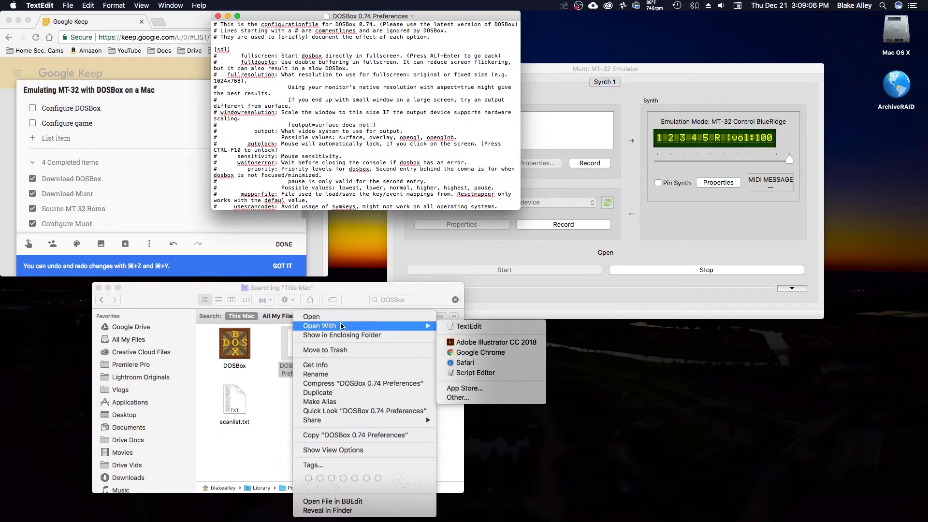
{"action": "left_click", "coordinate": [282, 353]}
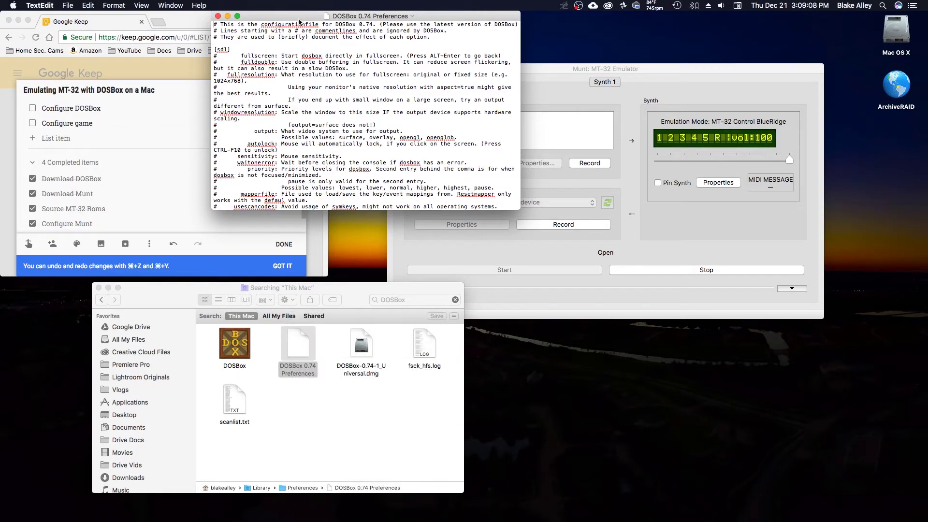
Enlarge the DOSBox 0.74 Preferences window so that more of the configuration text fits
{"action": "scroll", "coordinate": [391, 143], "scroll_direction": "down", "scroll_amount": 2}
{"action": "scroll", "coordinate": [391, 143], "scroll_direction": "up", "scroll_amount": 2}
{"action": "left_click_drag", "start_coordinate": [520, 208], "coordinate": [787, 521]}
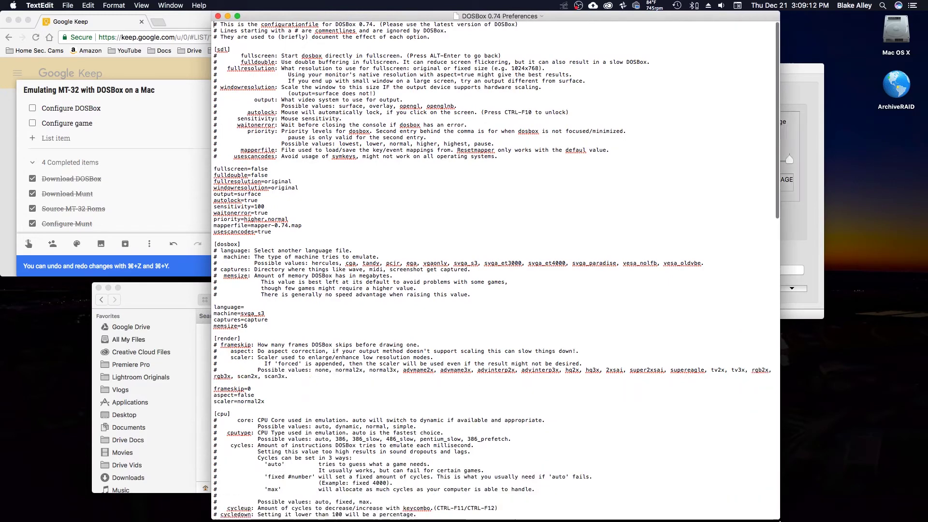
Find the [midi] section in the DOSBox 0.74 Preferences file and examine its options and settings
{"action": "scroll", "coordinate": [556, 294], "scroll_direction": "down", "scroll_amount": 3}
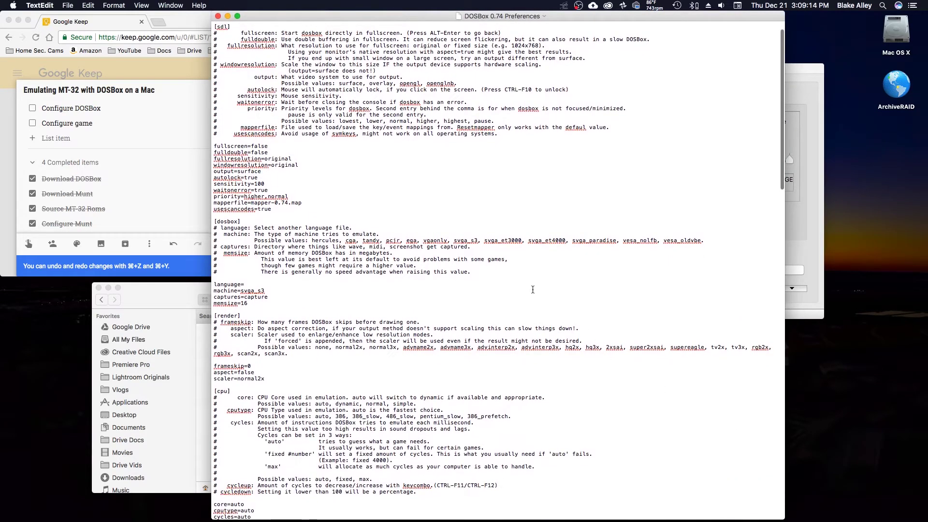
{"action": "scroll", "coordinate": [533, 291], "scroll_direction": "down", "scroll_amount": 1}
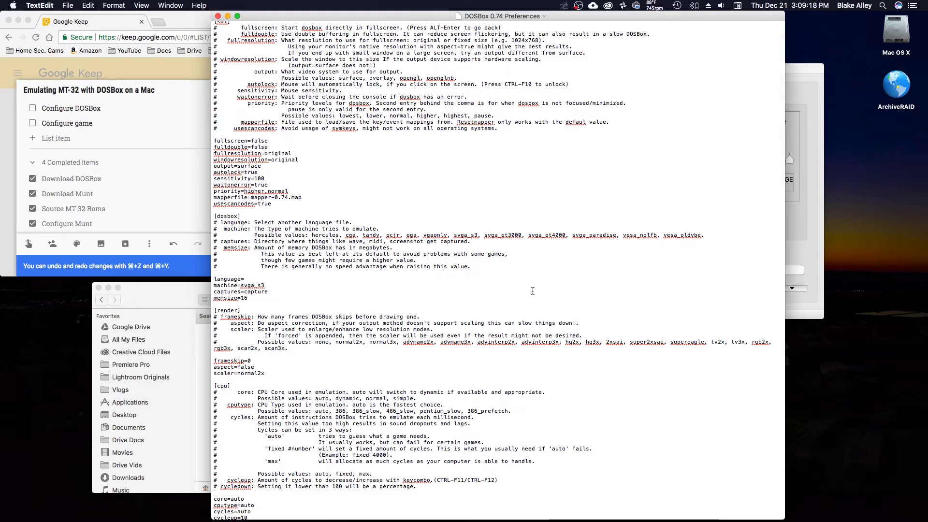
{"action": "scroll", "coordinate": [532, 291], "scroll_direction": "down", "scroll_amount": 7}
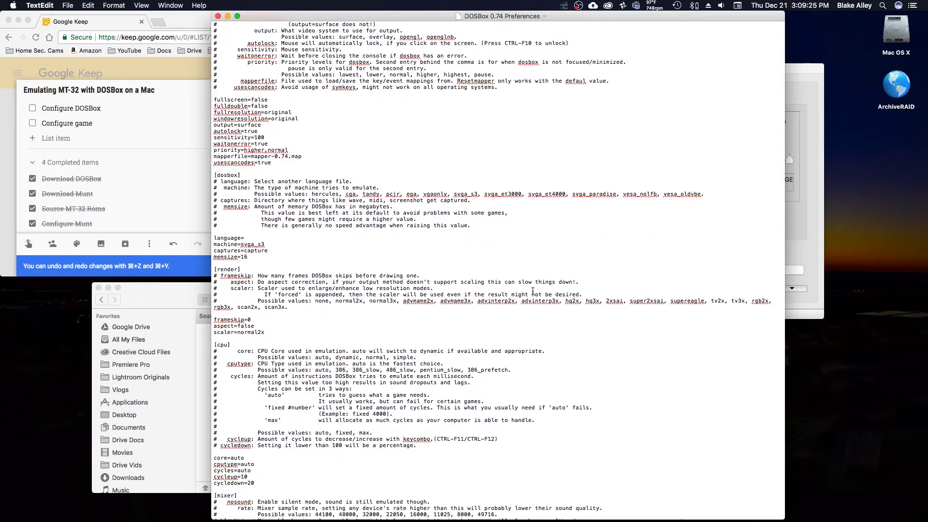
{"action": "scroll", "coordinate": [533, 291], "scroll_direction": "down", "scroll_amount": 15}
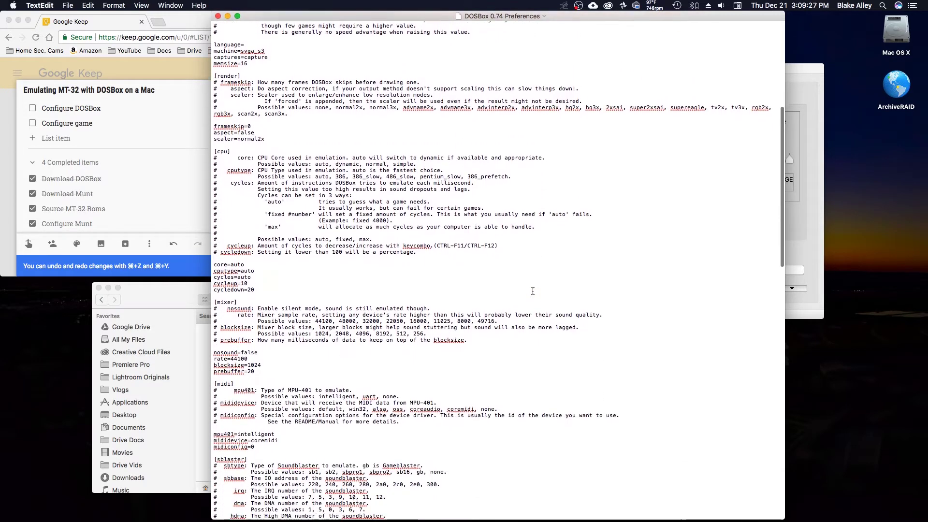
{"action": "scroll", "coordinate": [532, 290], "scroll_direction": "down", "scroll_amount": 8}
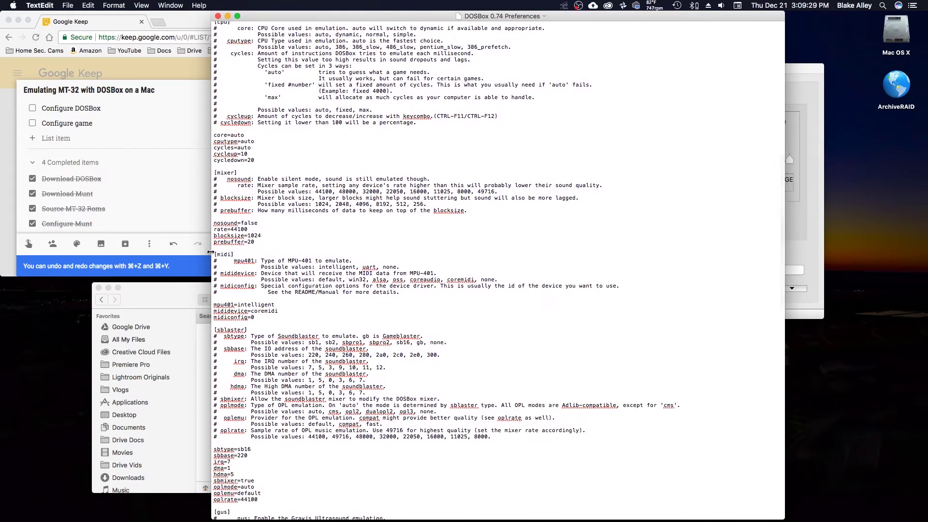
{"action": "left_click_drag", "start_coordinate": [214, 253], "coordinate": [254, 317]}
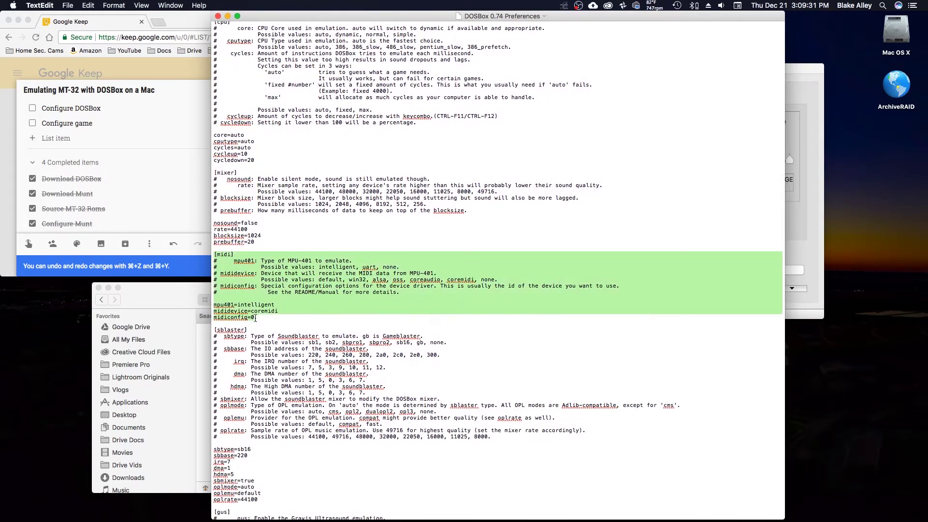
{"action": "left_click", "coordinate": [288, 304]}
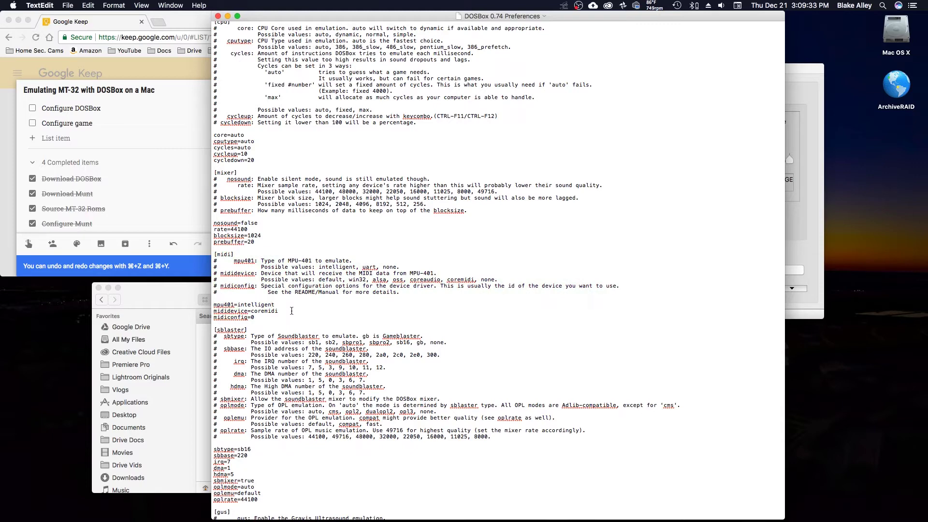
Set mididevice to coreaudio in the [midi] section and clear the midiconfig value
{"action": "left_click_drag", "start_coordinate": [291, 311], "coordinate": [265, 312]}
{"action": "type", "text": "audio"}
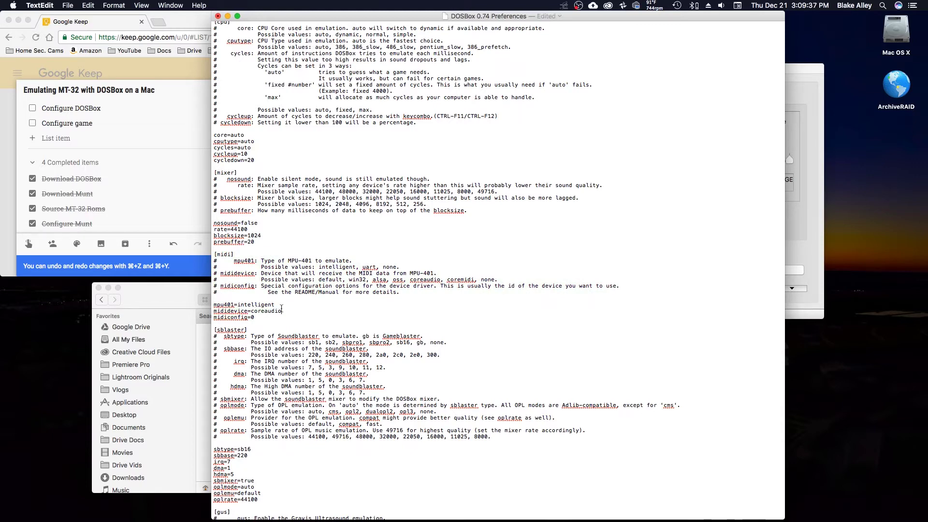
{"action": "key", "text": "Down"}
{"action": "key", "text": "BackSpace"}
Review the mpu401 and mididevice lines in the [midi] section and set mididevice to default
{"action": "left_click_drag", "start_coordinate": [214, 304], "coordinate": [232, 305]}
{"action": "left_click", "coordinate": [283, 307]}
{"action": "left_click_drag", "start_coordinate": [251, 312], "coordinate": [280, 312]}
{"action": "left_click", "coordinate": [280, 311]}
{"action": "left_click_drag", "start_coordinate": [282, 311], "coordinate": [250, 311]}
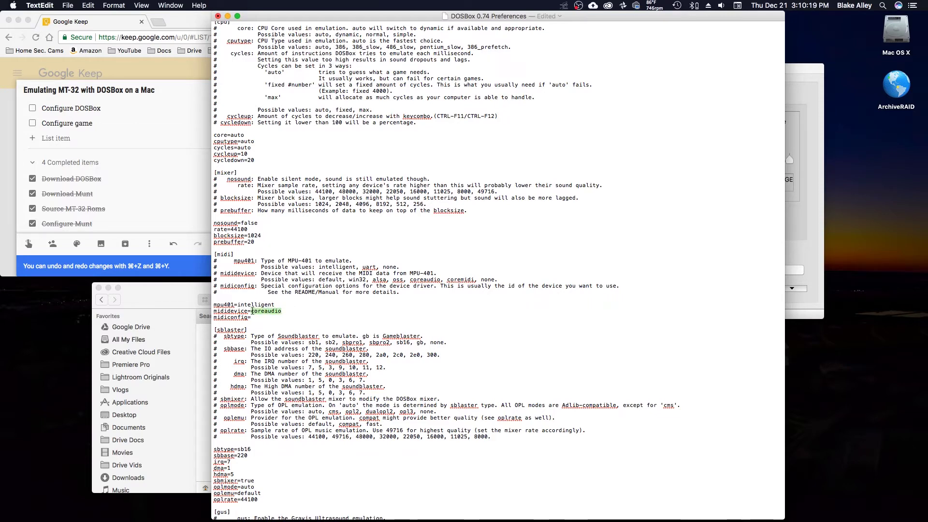
{"action": "type", "text": "default"}
{"action": "scroll", "coordinate": [280, 309], "scroll_direction": "up", "scroll_amount": 1}
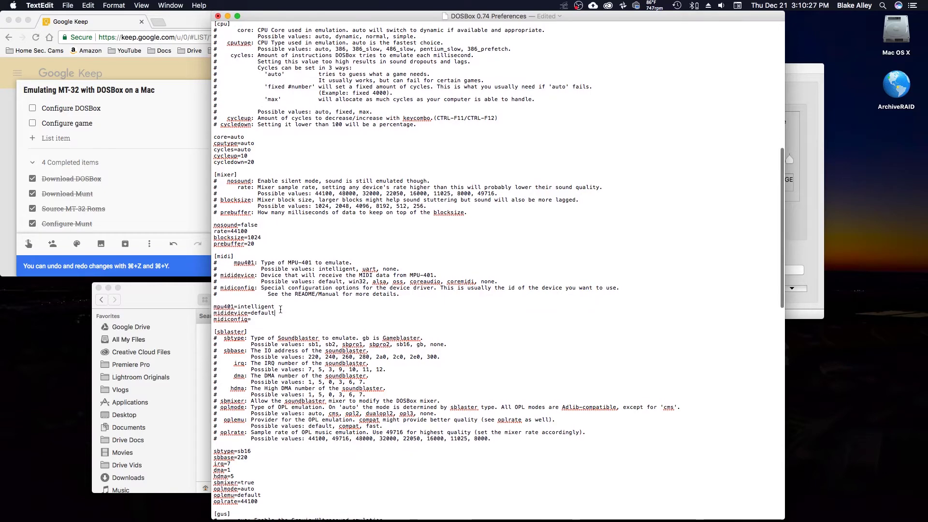
{"action": "scroll", "coordinate": [278, 300], "scroll_direction": "down", "scroll_amount": 5}
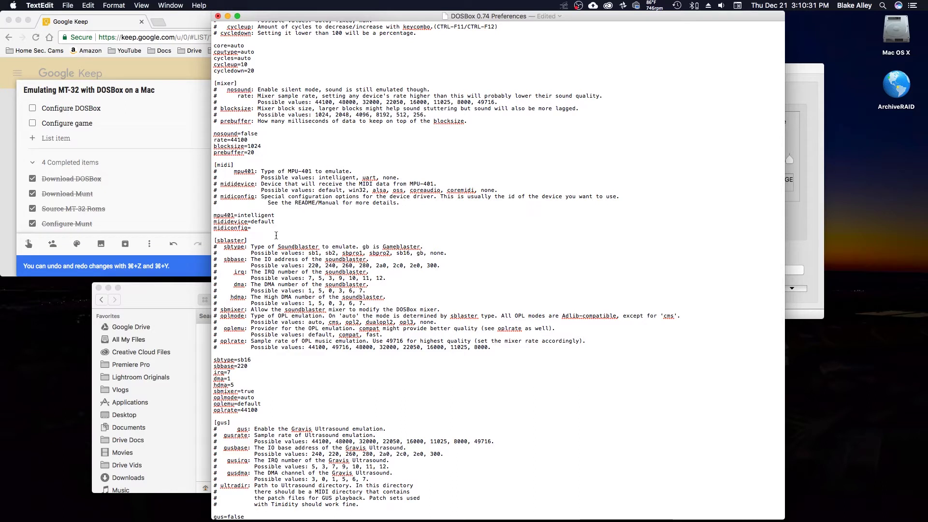
Set mididevice to coremidi in the [midi] section of the DOSBox 0.74 Preferences file
{"action": "key", "text": "BackSpace"}
{"action": "key", "text": "BackSpace"}
{"action": "type", "text": "cor"}
Switch to the Munt window to check its MIDI input port, and return to the preferences file in TextEdit
{"action": "key", "text": "super+Tab"}
{"action": "key", "text": "super+Tab"}
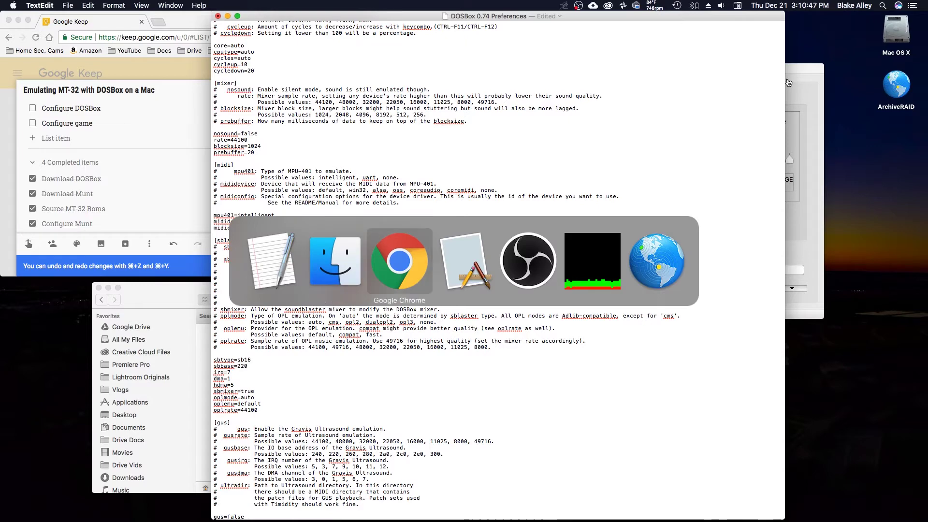
{"action": "key", "text": "super+Tab"}
{"action": "key", "text": "super+Tab"}
{"action": "key", "text": "super+Tab"}
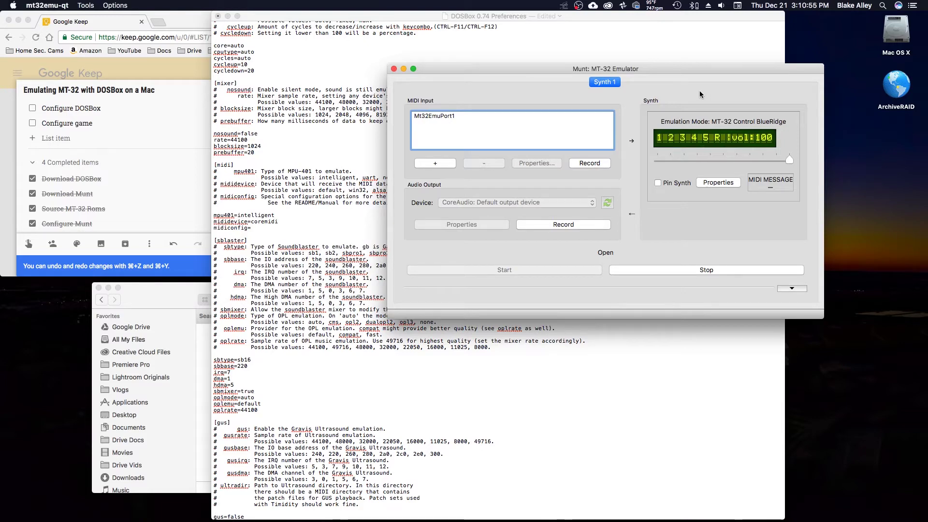
{"action": "key", "text": "super+Tab"}
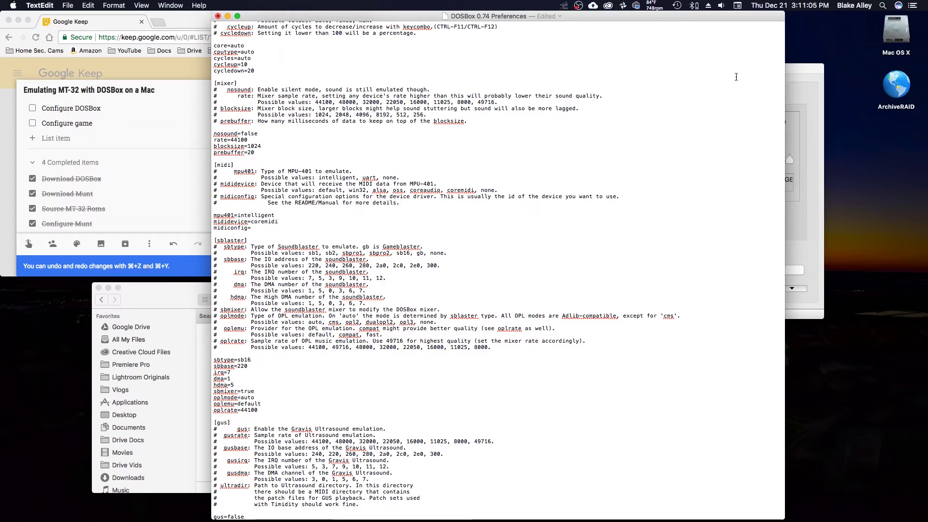
Set midiconfig to 0 in the [midi] section
{"action": "left_click", "coordinate": [270, 228]}
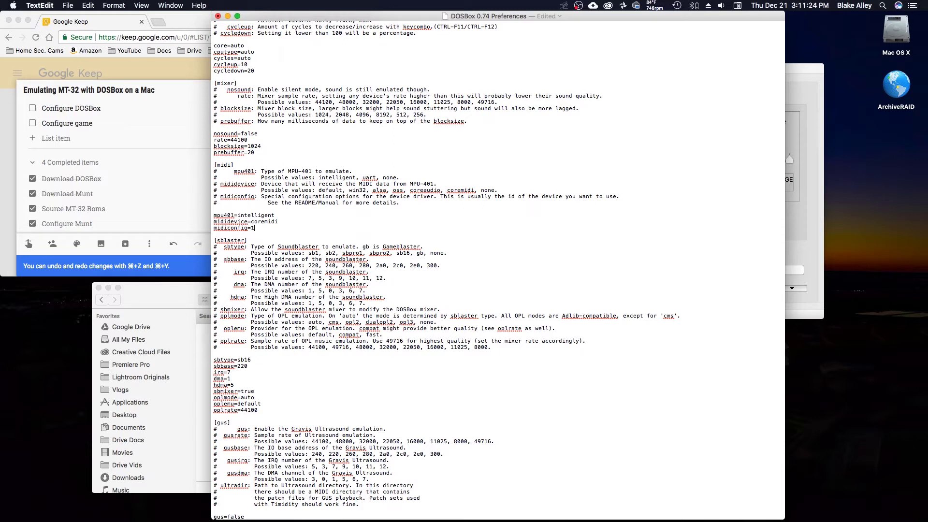
{"action": "key", "text": "BackSpace"}
Switch to Munt and check the MIDI properties of Mt32EmuPort1, leaving the port name as it is
{"action": "left_click", "coordinate": [798, 77]}
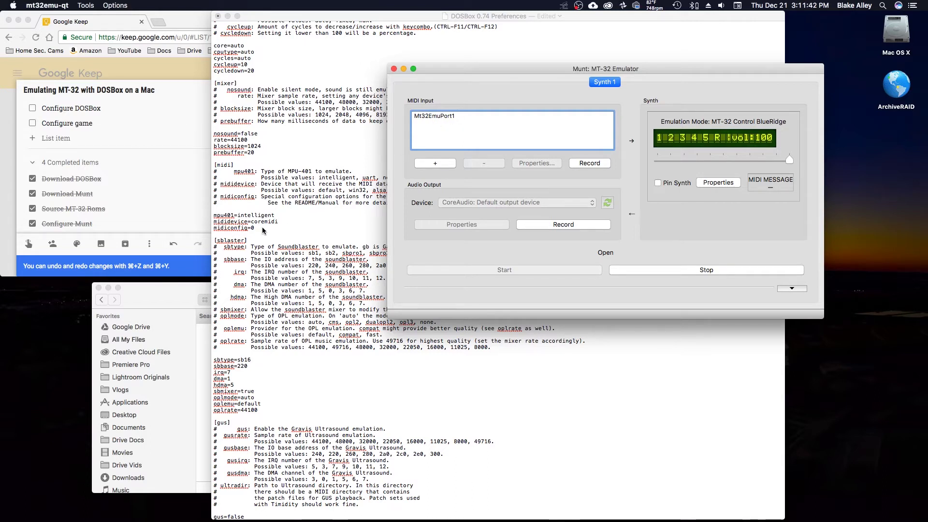
{"action": "left_click", "coordinate": [448, 116]}
{"action": "left_click", "coordinate": [523, 162]}
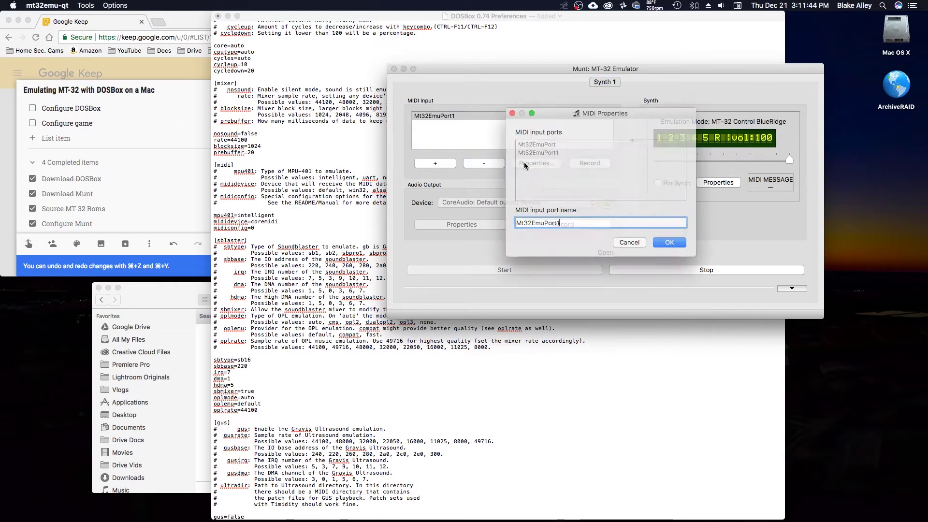
{"action": "left_click", "coordinate": [623, 242]}
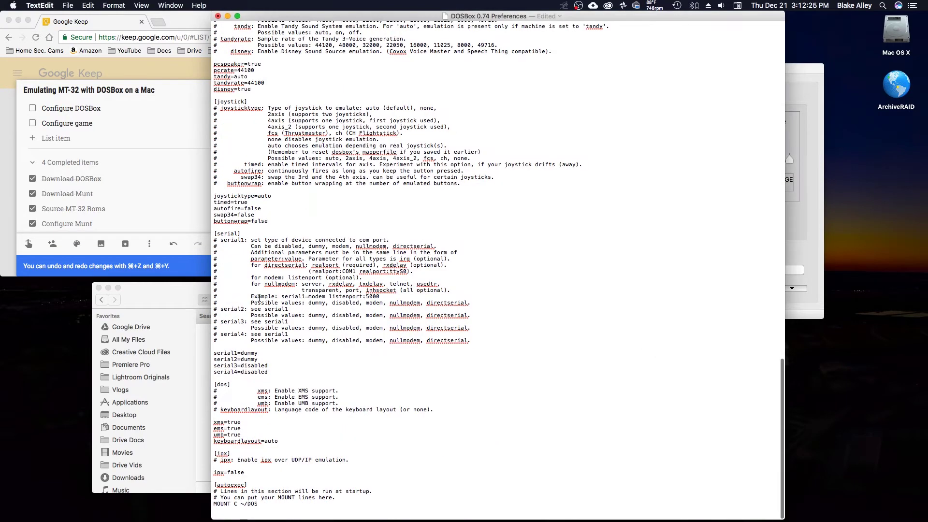
Review the DOSBox preferences from the [autoexec] section up to [sdl] and back to the [midi] settings
{"action": "scroll", "coordinate": [259, 297], "scroll_direction": "up", "scroll_amount": 10}
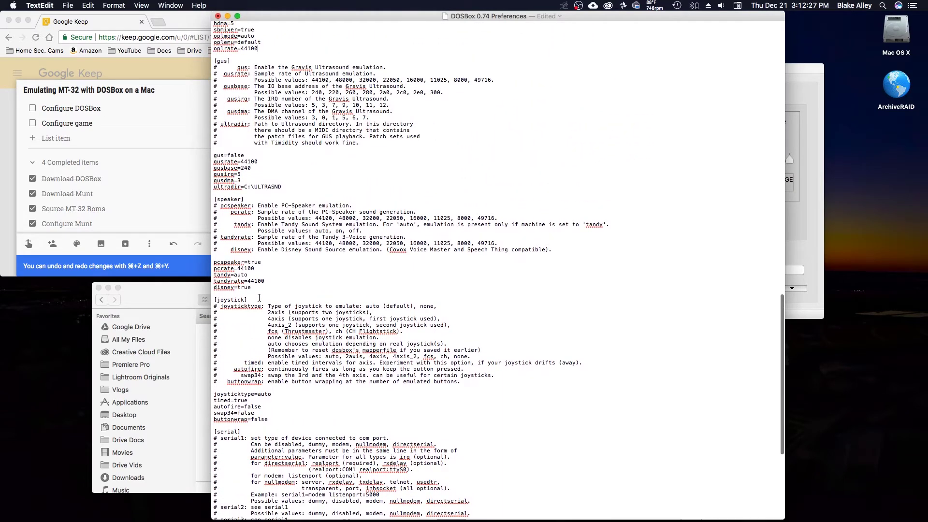
{"action": "scroll", "coordinate": [259, 297], "scroll_direction": "up", "scroll_amount": 8}
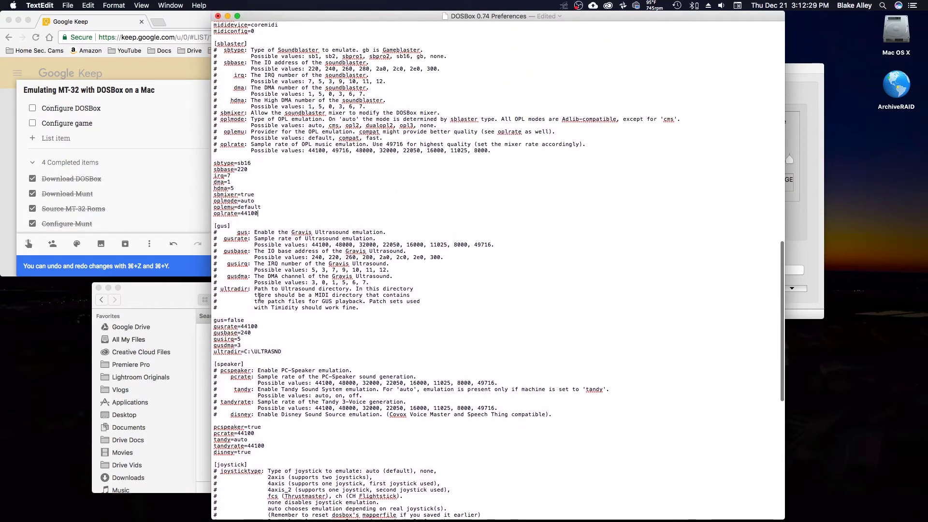
{"action": "scroll", "coordinate": [259, 297], "scroll_direction": "up", "scroll_amount": 2}
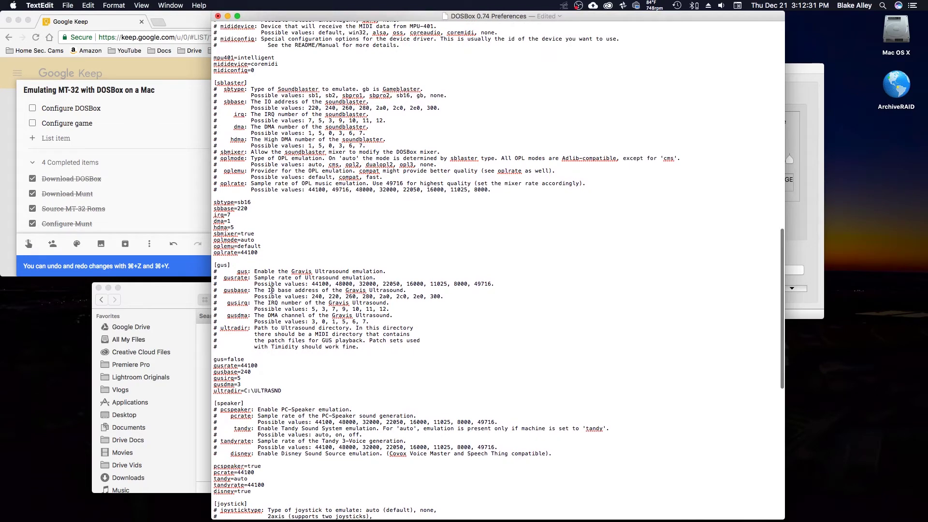
{"action": "scroll", "coordinate": [290, 286], "scroll_direction": "up", "scroll_amount": 10}
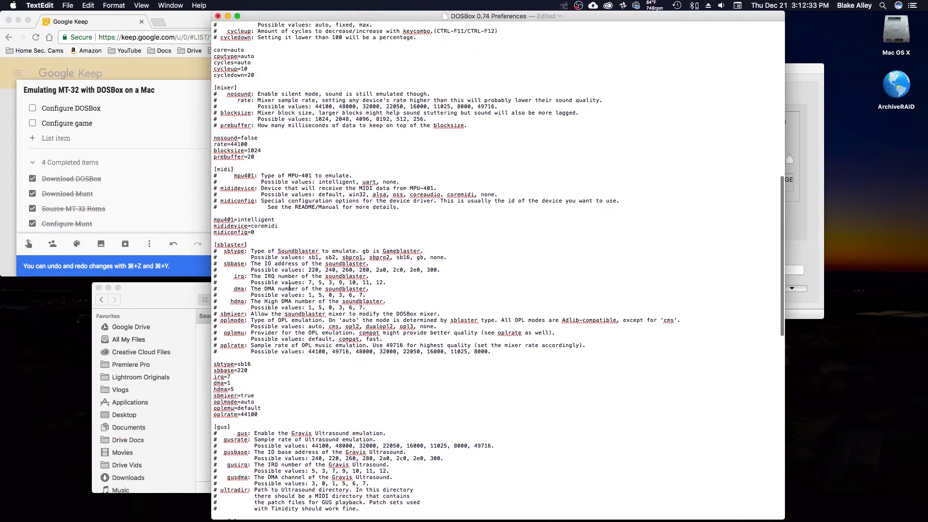
{"action": "scroll", "coordinate": [290, 287], "scroll_direction": "up", "scroll_amount": 16}
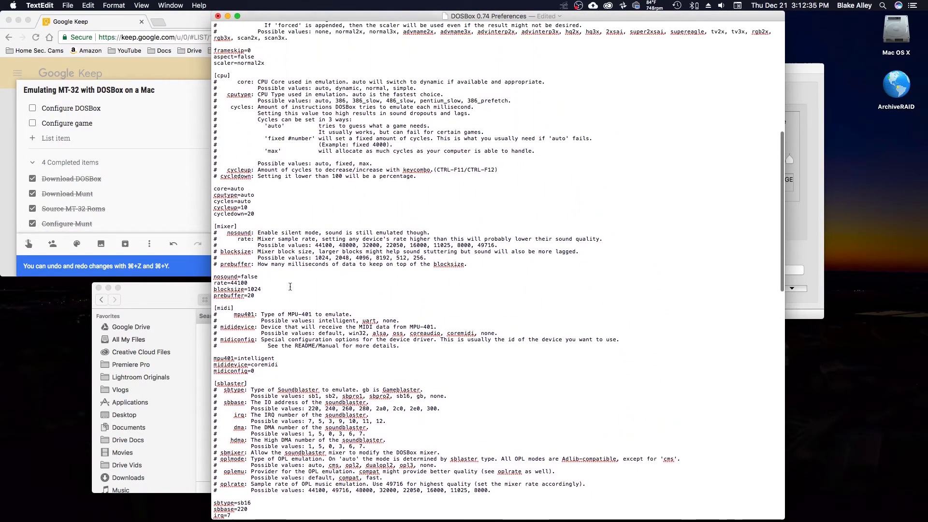
{"action": "scroll", "coordinate": [290, 286], "scroll_direction": "up", "scroll_amount": 5}
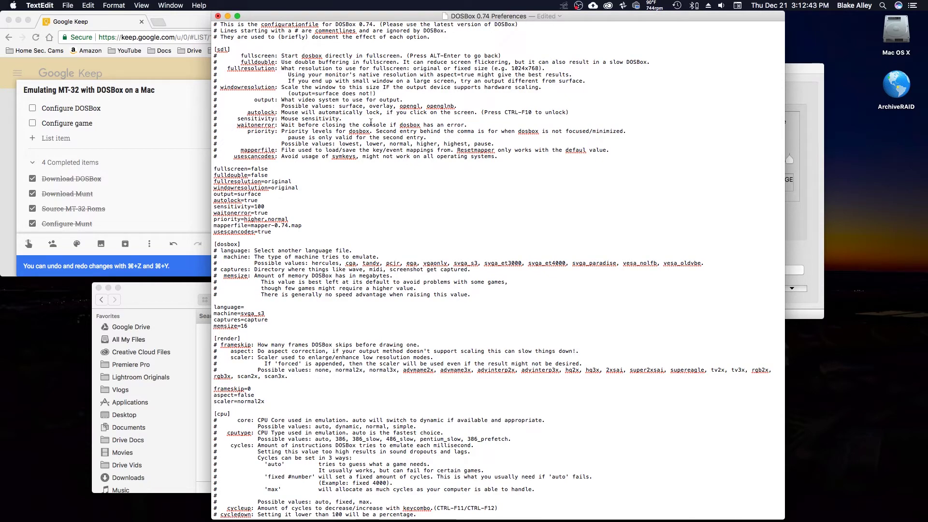
{"action": "scroll", "coordinate": [391, 237], "scroll_direction": "down", "scroll_amount": 10}
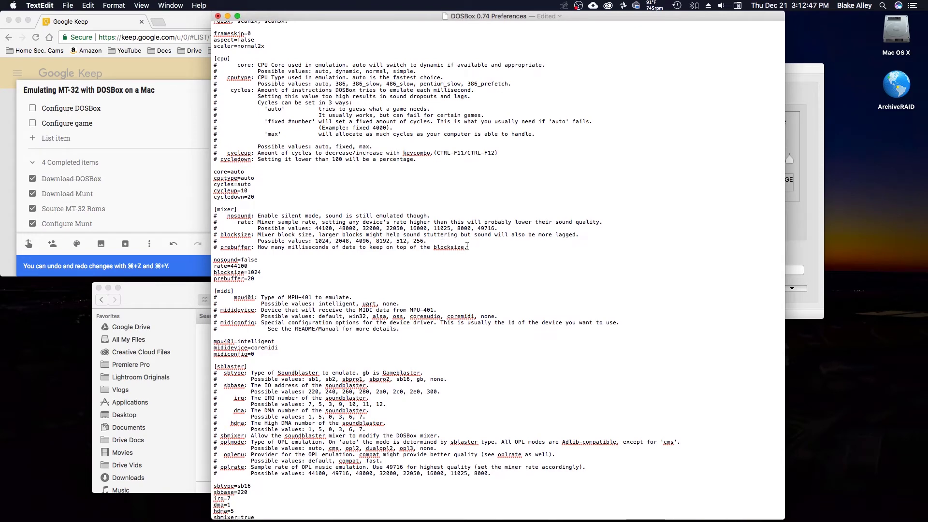
Quit TextEdit while saving the changes to DOSBox 0.74 Preferences, and launch DOSBox from the Finder search results
{"action": "key", "text": "super+q"}
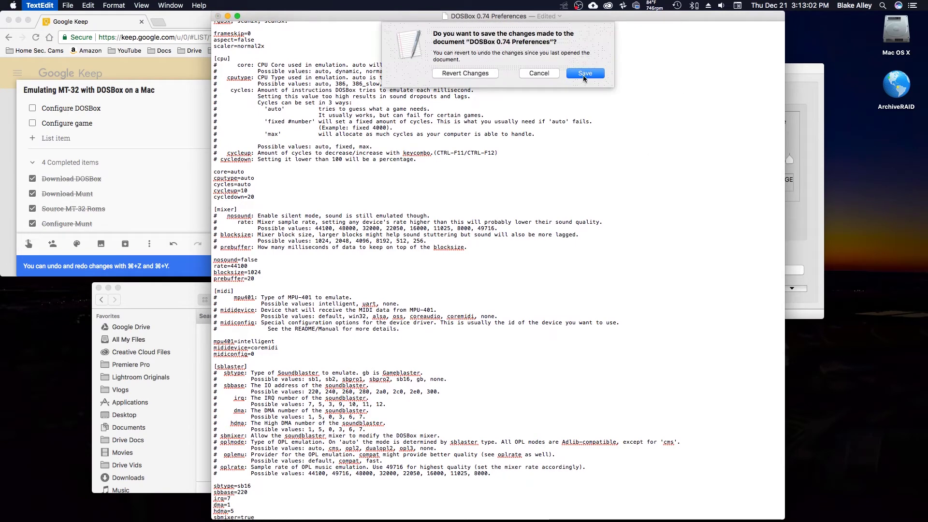
{"action": "left_click", "coordinate": [584, 75]}
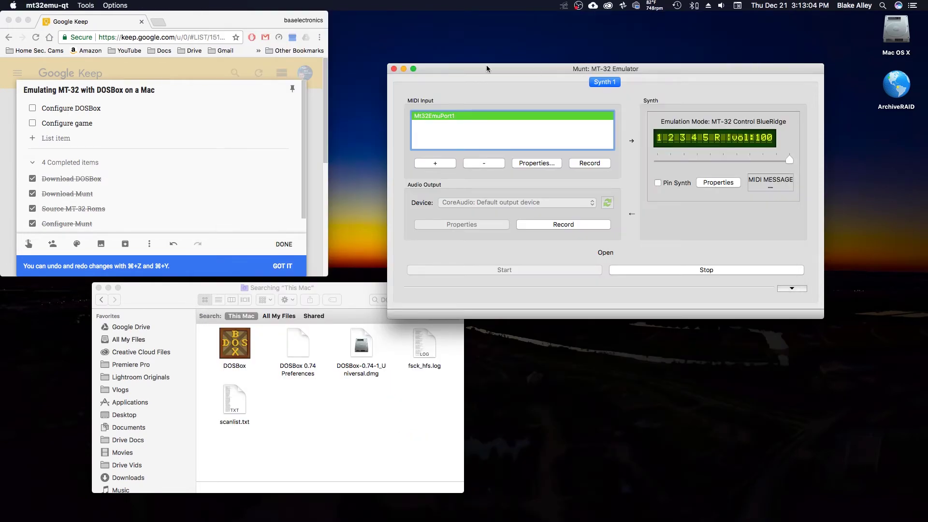
{"action": "left_click", "coordinate": [327, 414]}
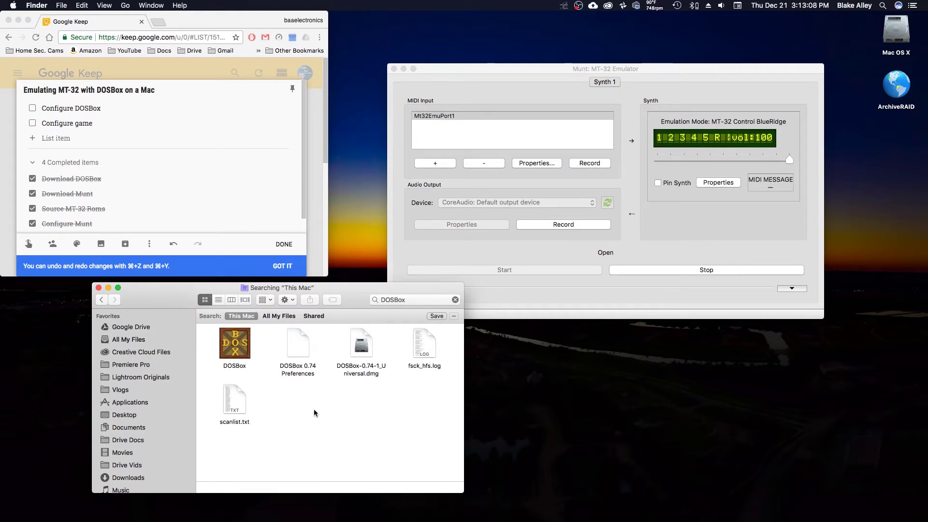
{"action": "double_click", "coordinate": [234, 340]}
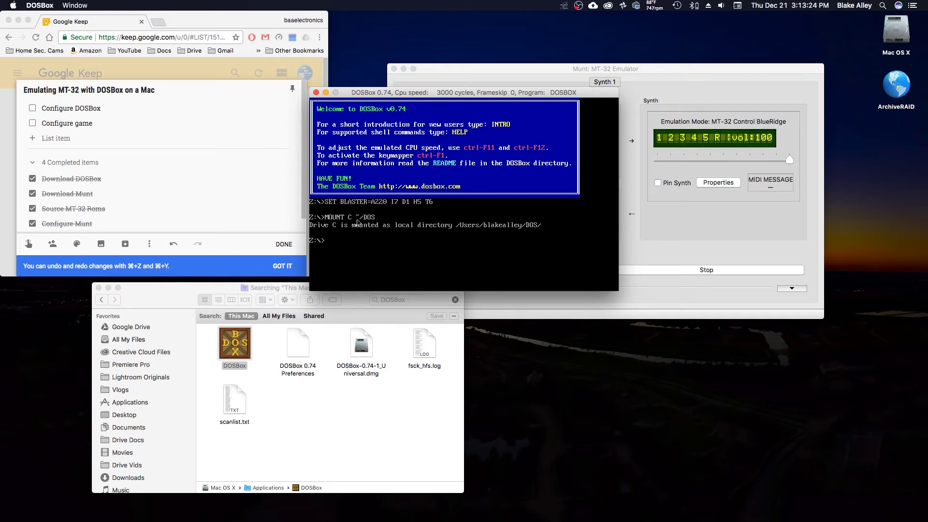
{"action": "left_click", "coordinate": [630, 395]}
{"action": "key", "text": "super+shift+n"}
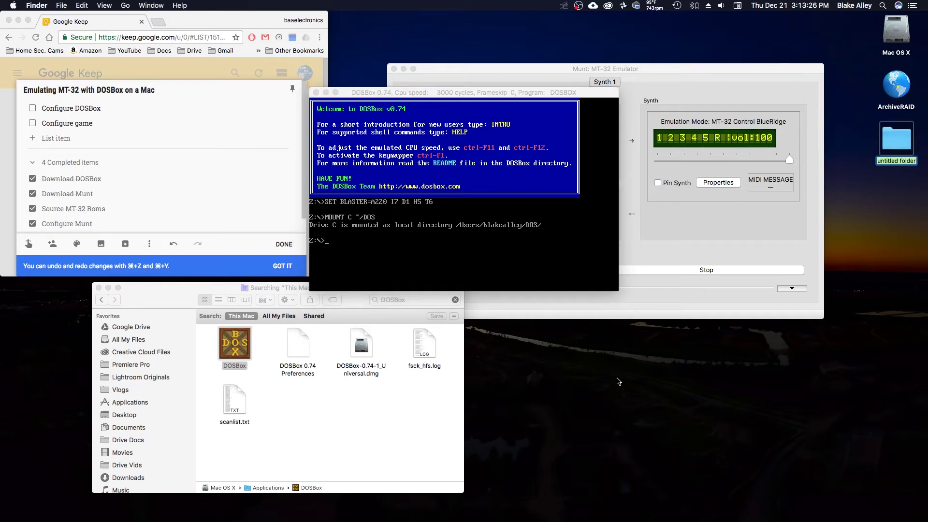
{"action": "key", "text": "super+z"}
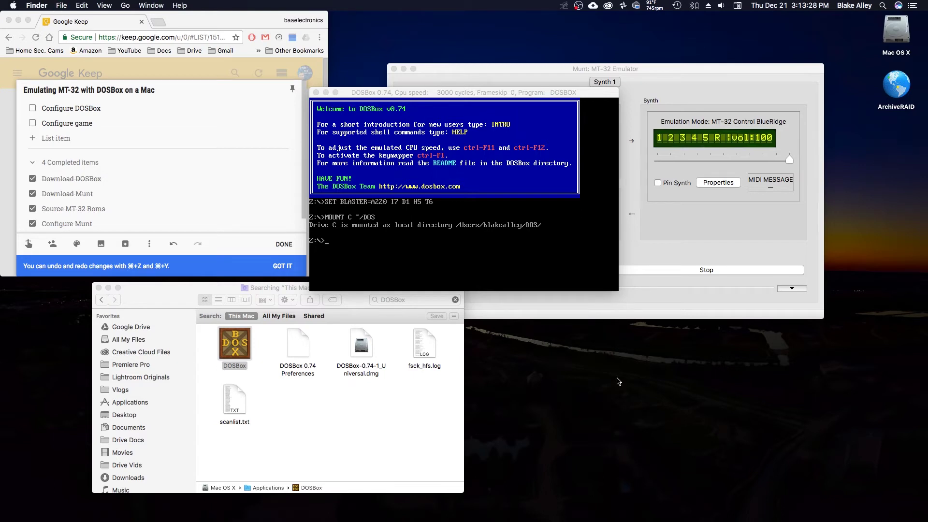
Inspect the DOS folder's information in the home folder using a new Finder window, and close both windows
{"action": "key", "text": "super+n"}
{"action": "scroll", "coordinate": [147, 434], "scroll_direction": "down", "scroll_amount": 2}
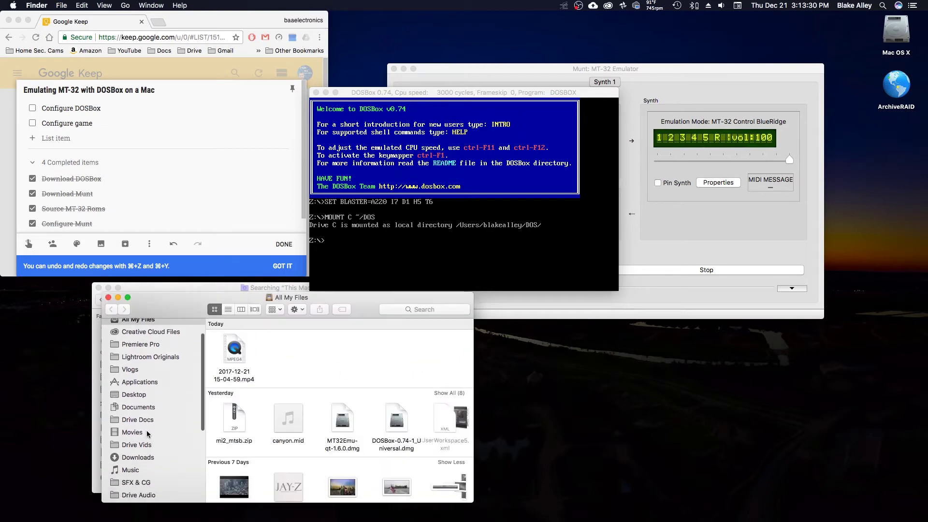
{"action": "key", "text": "super+shift+h"}
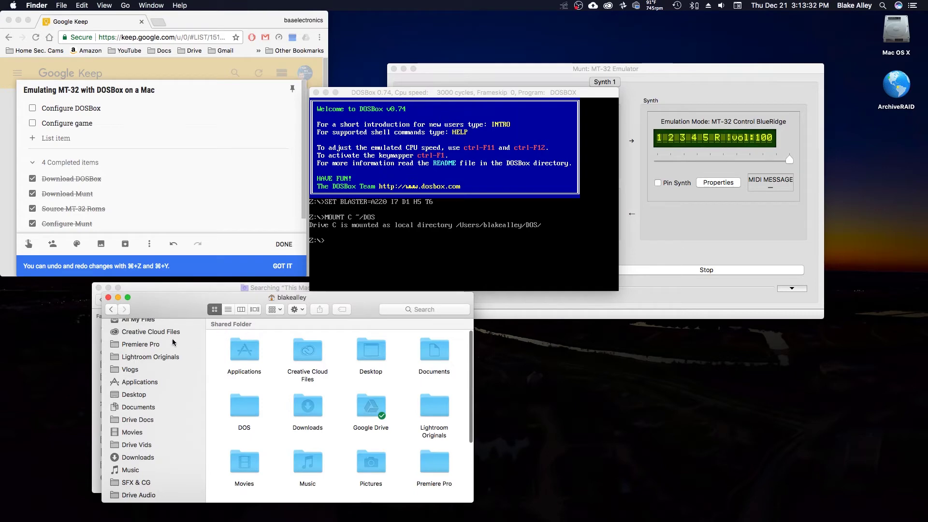
{"action": "left_click", "coordinate": [248, 407]}
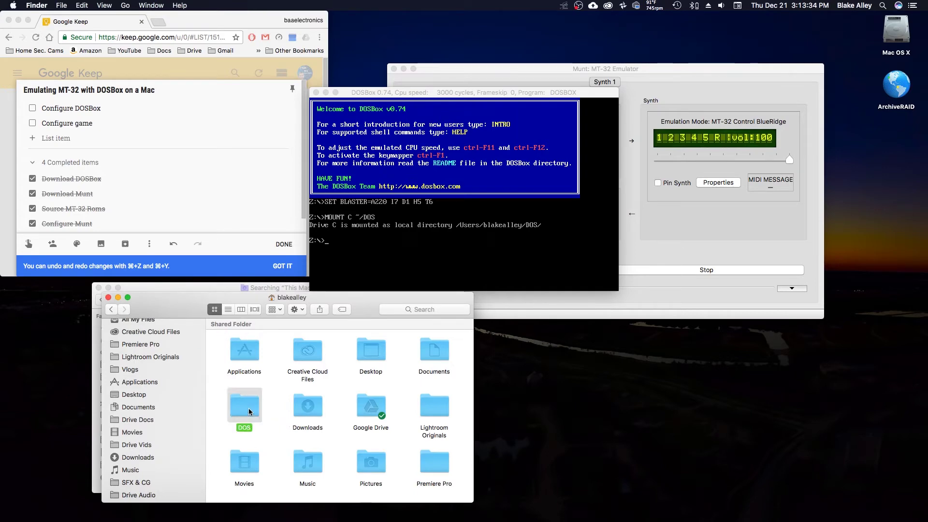
{"action": "key", "text": "super+i"}
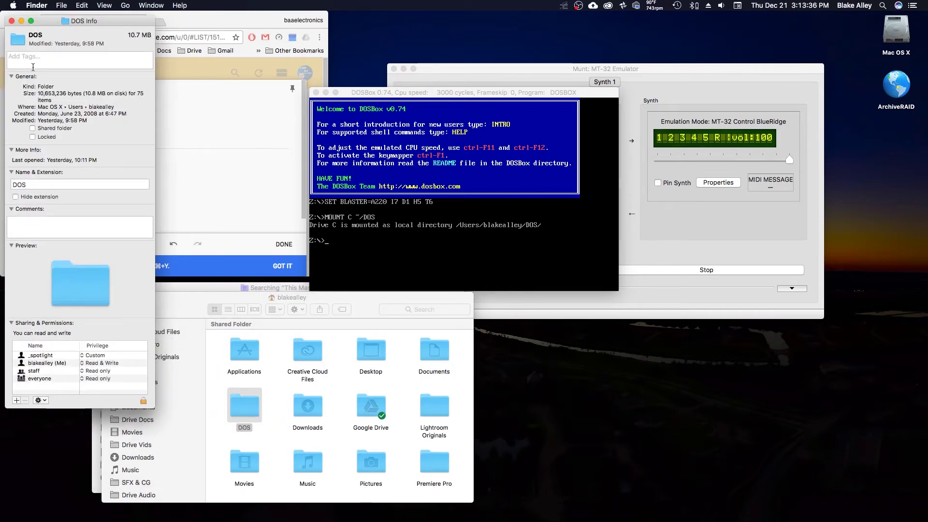
{"action": "key", "text": "super+w"}
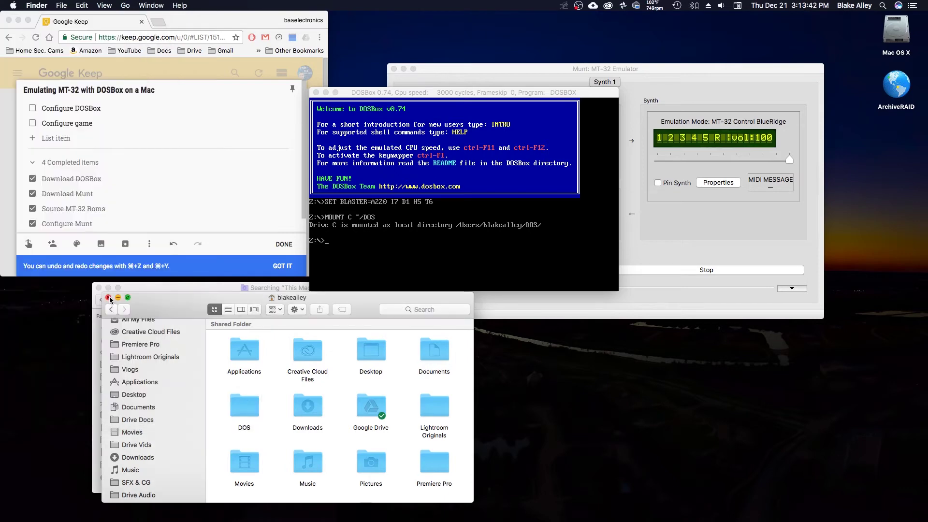
{"action": "left_click", "coordinate": [108, 297]}
Return to DOSBox, switch to the C: drive and list its directory with dir
{"action": "left_click", "coordinate": [354, 241]}
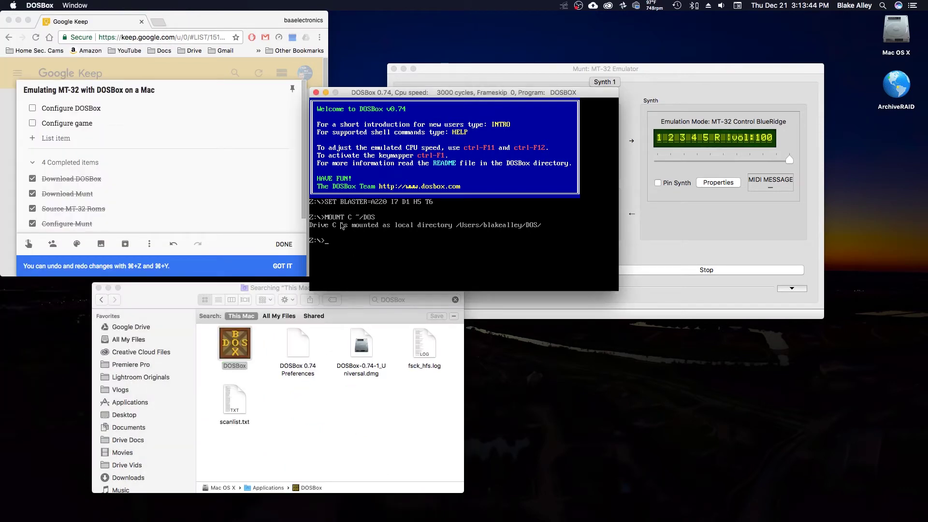
{"action": "type", "text": "c:dir"}
{"action": "key", "text": "Return"}
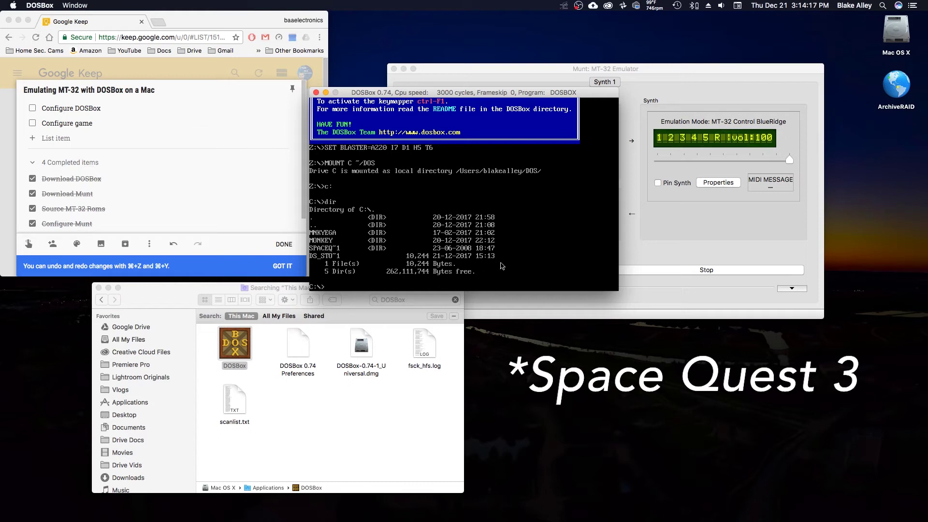
Change to the Space Quest 3 directory with "cd spaceq~1" and list its files
{"action": "type", "text": "spa"}
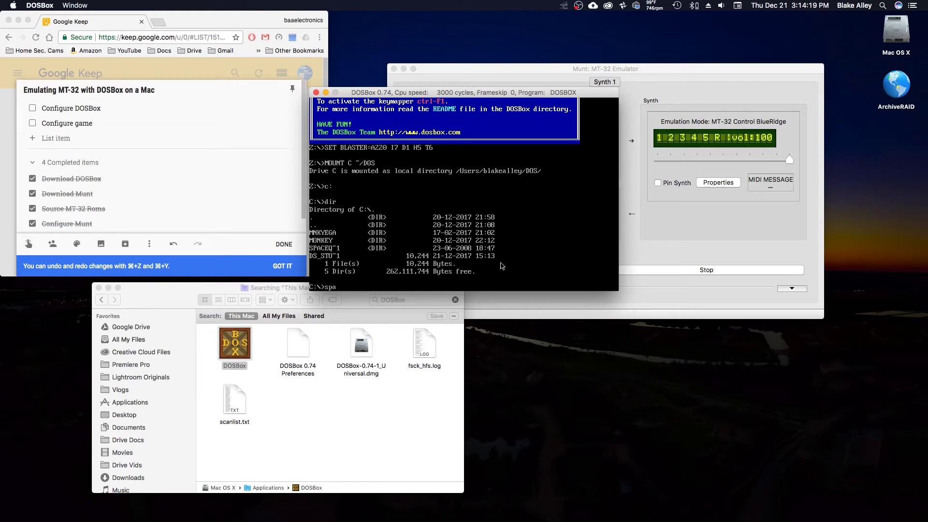
{"action": "type", "text": "ceq~1"}
{"action": "key", "text": "Home"}
{"action": "type", "text": "cd"}
{"action": "key", "text": "Return"}
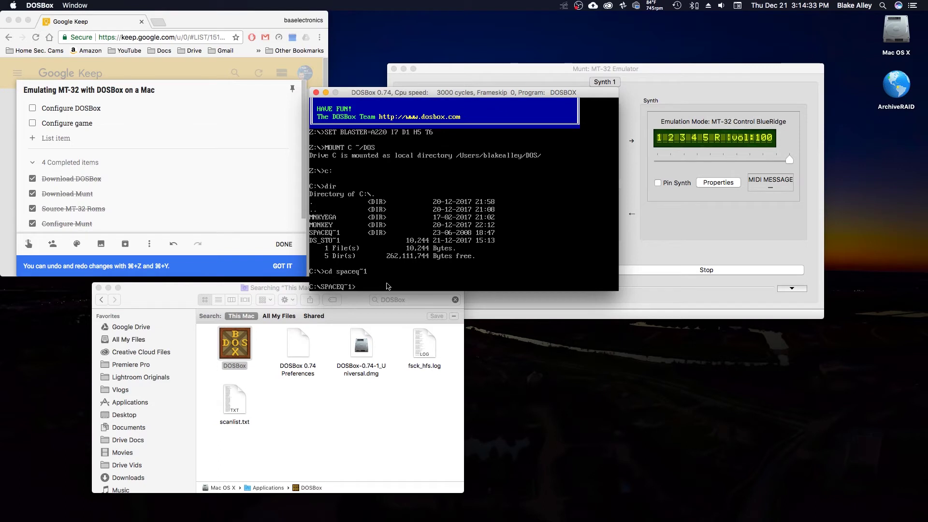
{"action": "type", "text": "dir\\"}
{"action": "key", "text": "Return"}
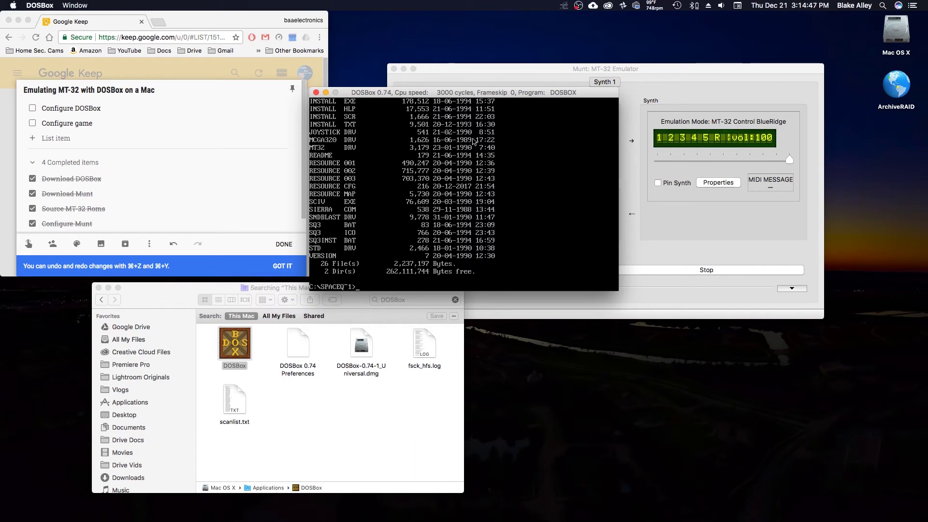
Run the game's install program and continue past its introduction to the Installation Choices
{"action": "type", "text": "tall"}
{"action": "key", "text": "Return"}
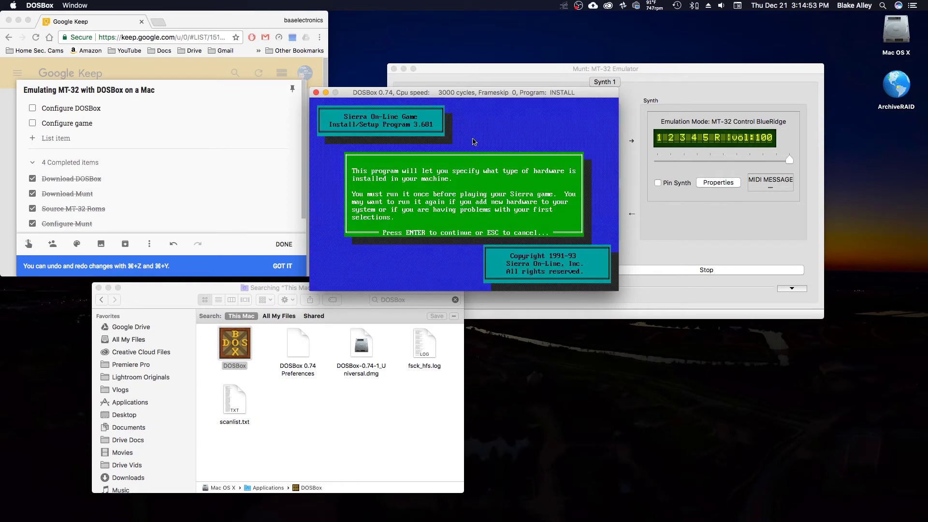
{"action": "key", "text": "Return"}
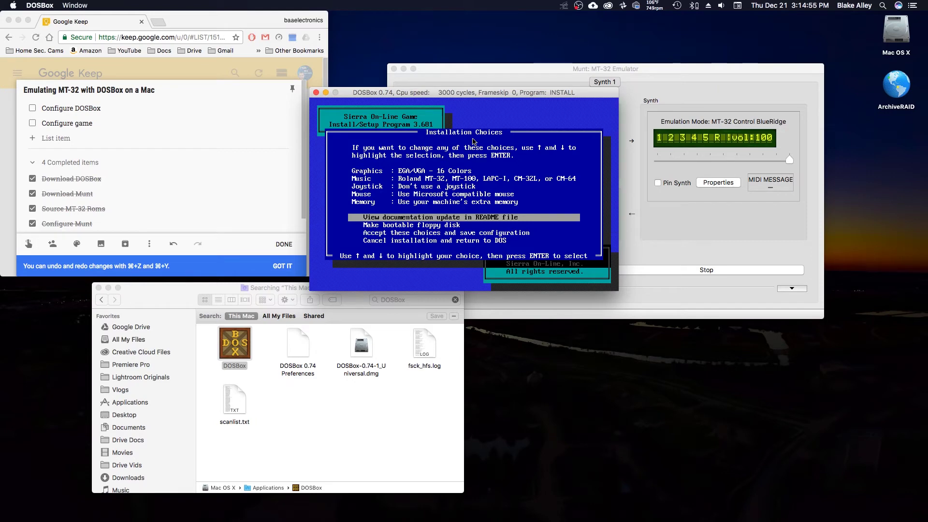
Examine the Graphics and Music entries in Installation Choices, checking which music device is selected
{"action": "key", "text": "Up"}
{"action": "key", "text": "Up"}
{"action": "key", "text": "Up"}
{"action": "key", "text": "Up"}
{"action": "key", "text": "Up"}
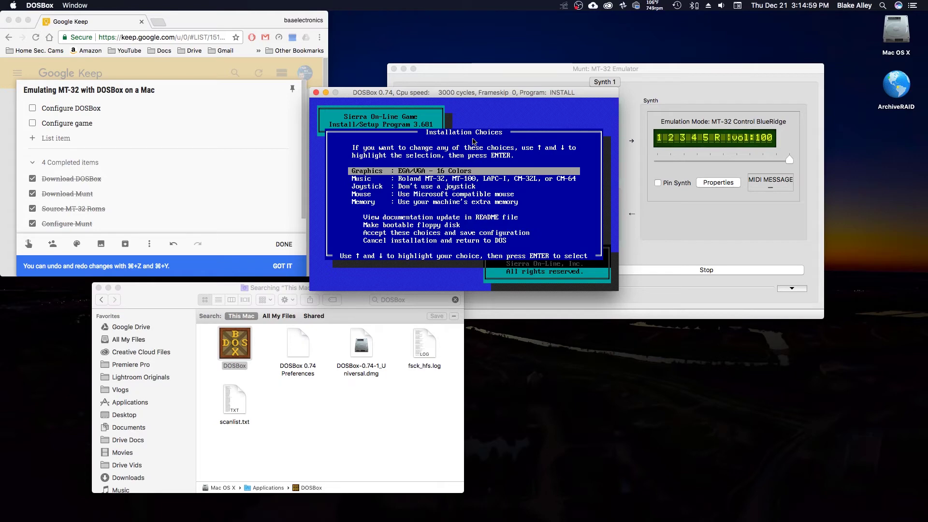
{"action": "key", "text": "Down"}
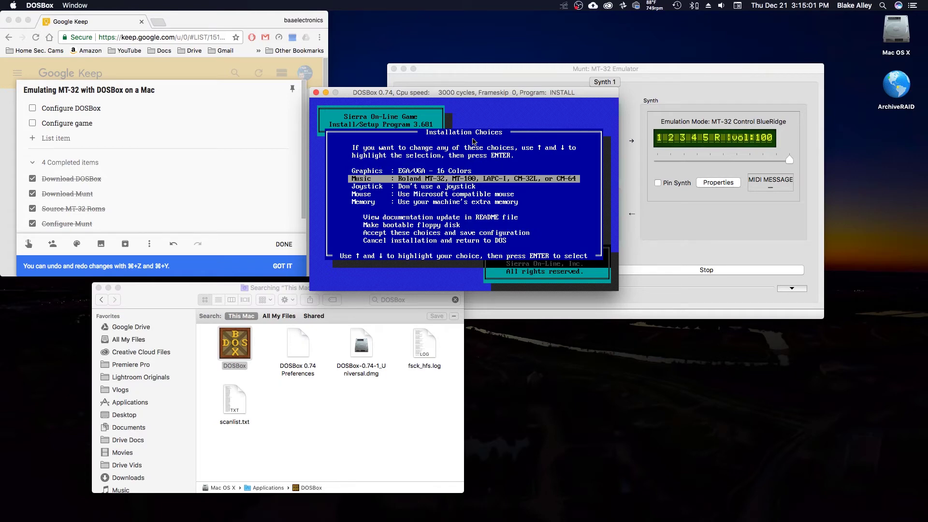
{"action": "key", "text": "Down"}
{"action": "key", "text": "Down"}
{"action": "key", "text": "Down"}
{"action": "key", "text": "Down"}
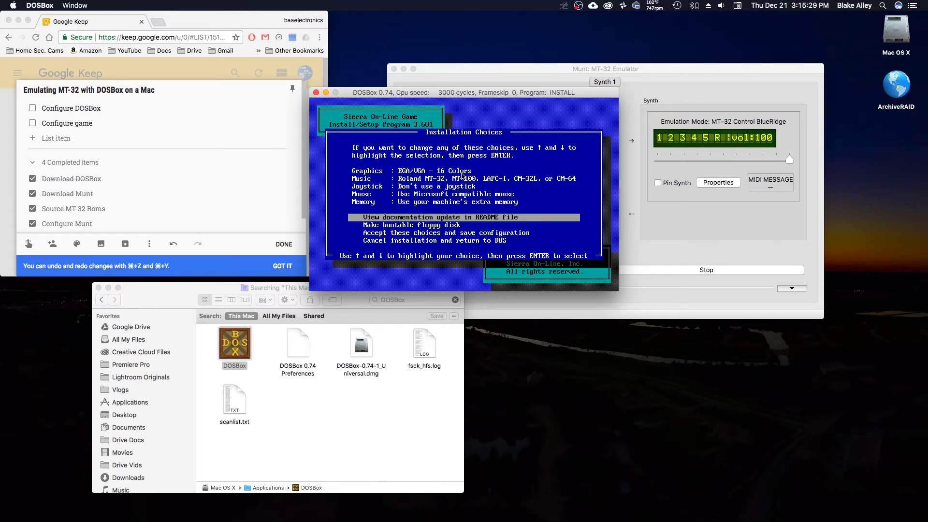
Accept the installation choices, save the configuration, and continue through the memory and registration notices back to the DOS prompt
{"action": "key", "text": "Down"}
{"action": "key", "text": "Down"}
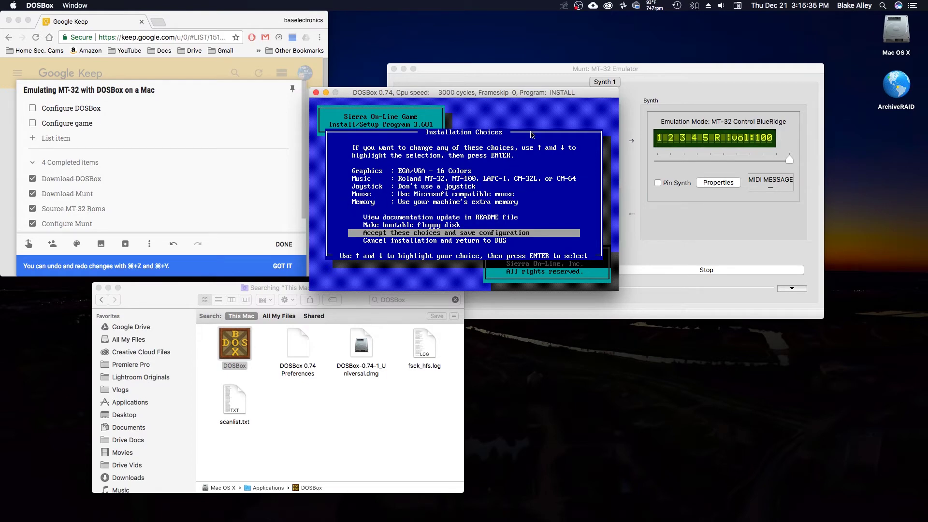
{"action": "key", "text": "Return"}
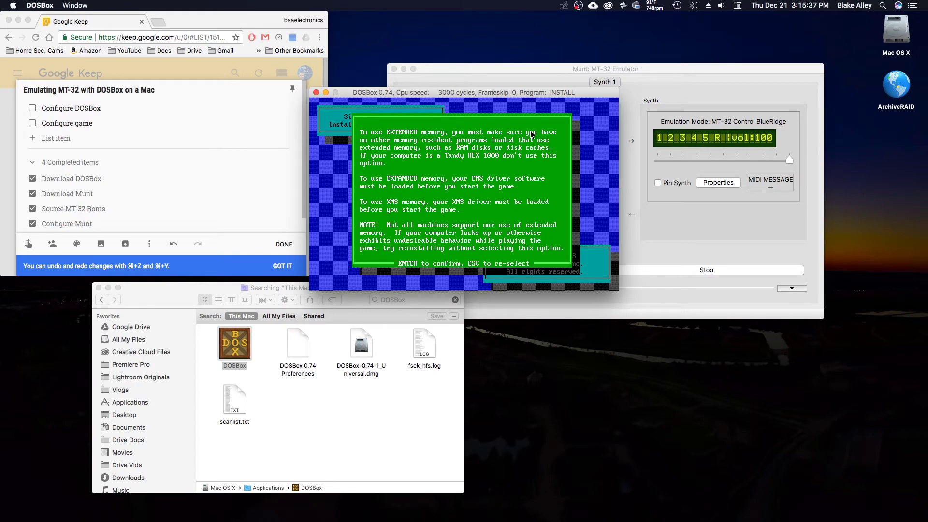
{"action": "key", "text": "Return"}
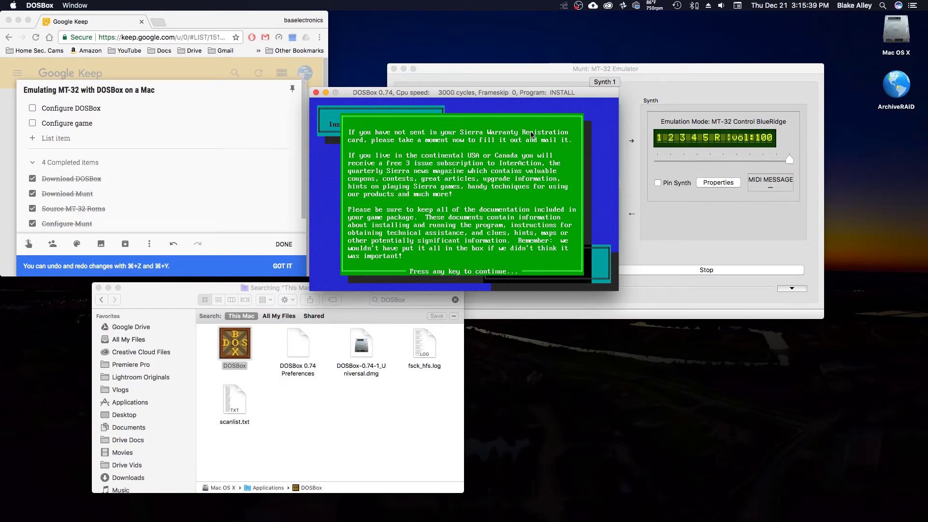
{"action": "key", "text": "Return"}
{"action": "key", "text": "Return"}
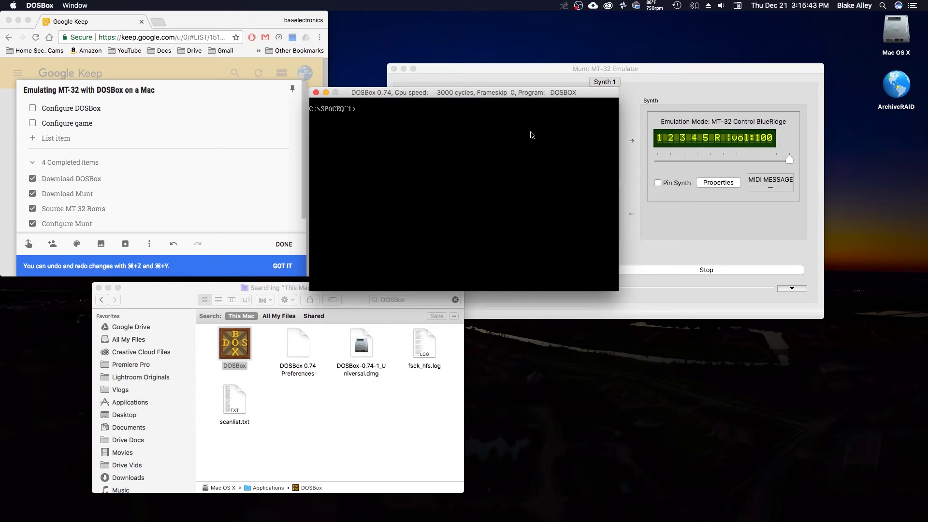
List the game's files with dir and launch the game with "sciv", with the DOSBox and Munt windows placed side by side
{"action": "key", "text": "Return"}
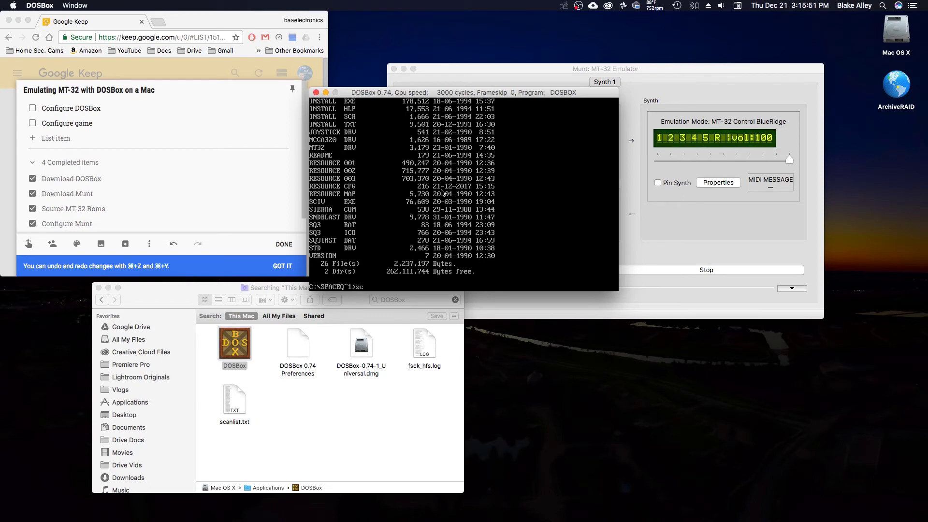
{"action": "left_click_drag", "start_coordinate": [423, 93], "coordinate": [267, 119]}
{"action": "left_click_drag", "start_coordinate": [448, 68], "coordinate": [537, 141]}
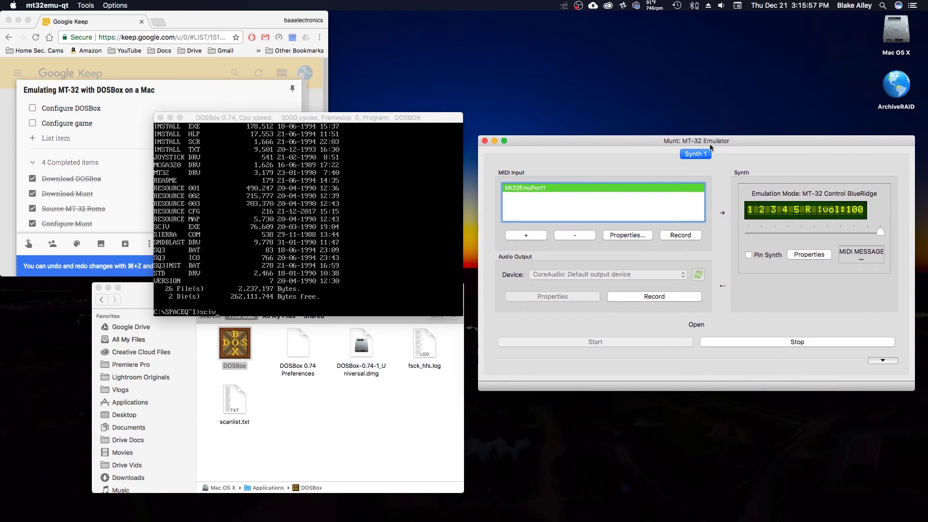
{"action": "left_click_drag", "start_coordinate": [410, 117], "coordinate": [412, 166]}
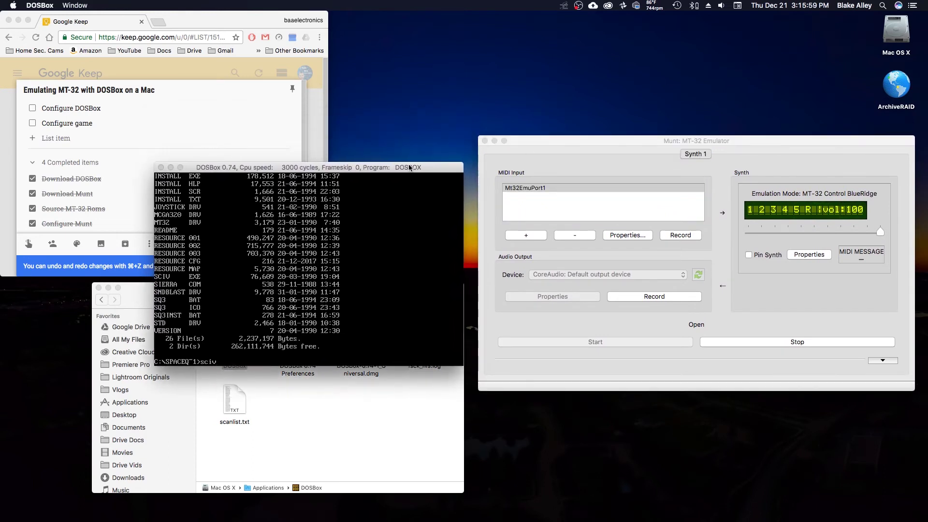
{"action": "left_click_drag", "start_coordinate": [408, 167], "coordinate": [409, 164]}
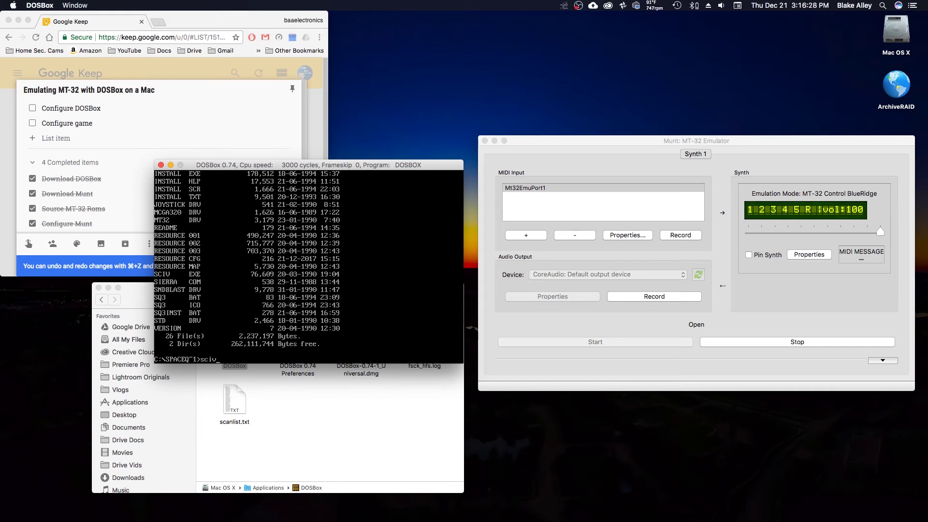
{"action": "key", "text": "Return"}
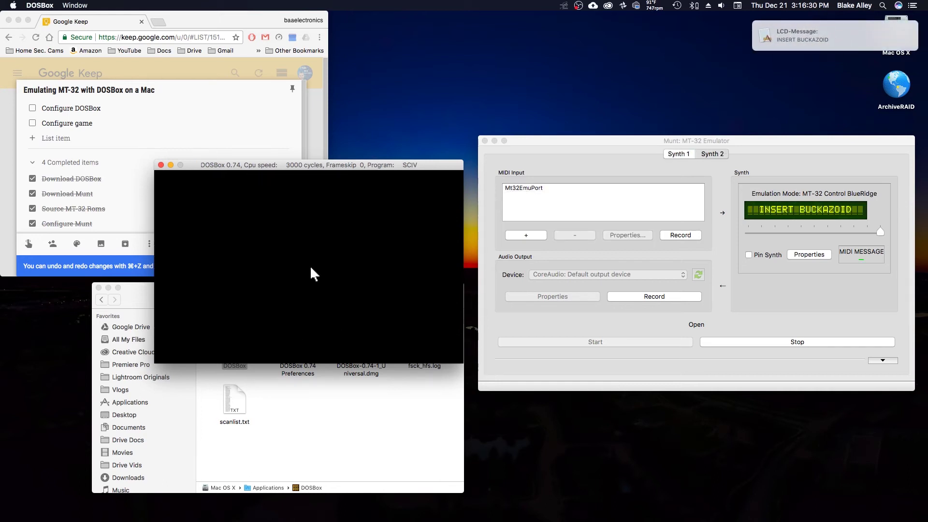